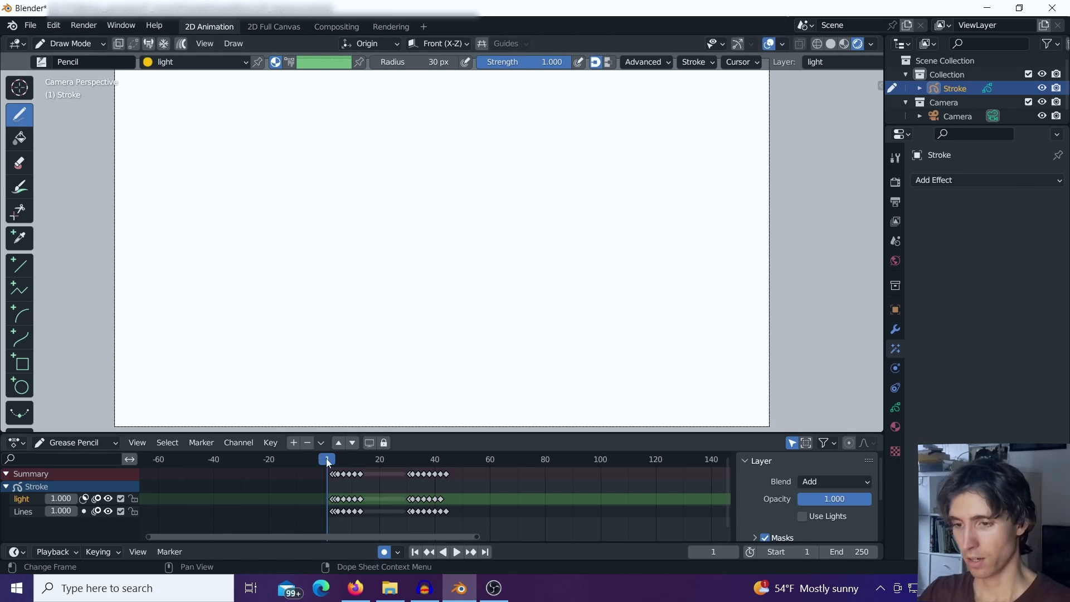
Step: Play the explosion animation, scrub to frame 9 and make the object's orange Material slot active
{"action": "key", "text": "space"}
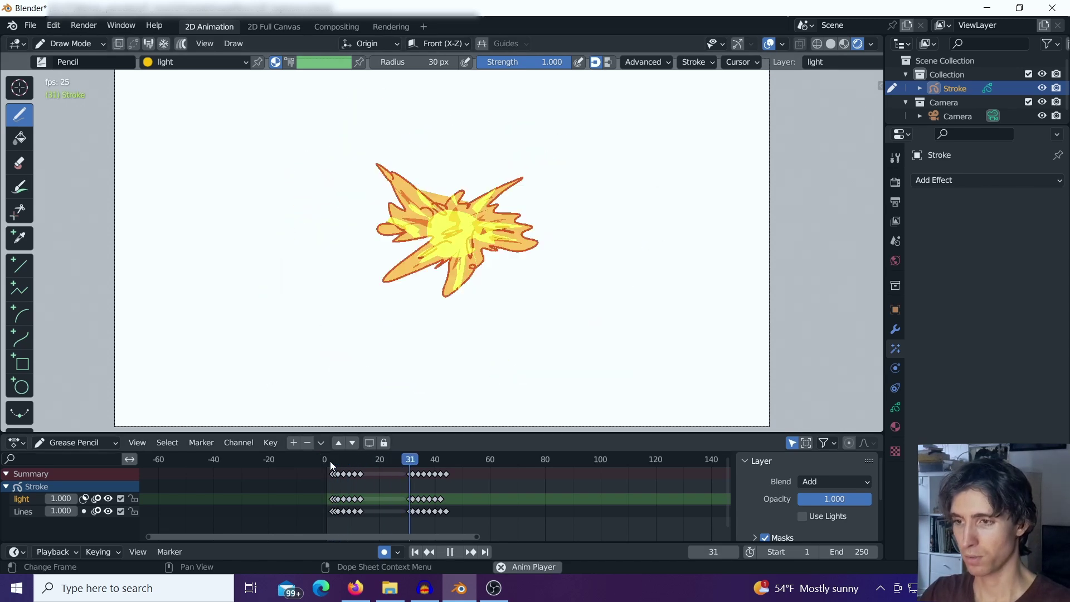
{"action": "left_click_drag", "start_coordinate": [332, 460], "coordinate": [349, 459]}
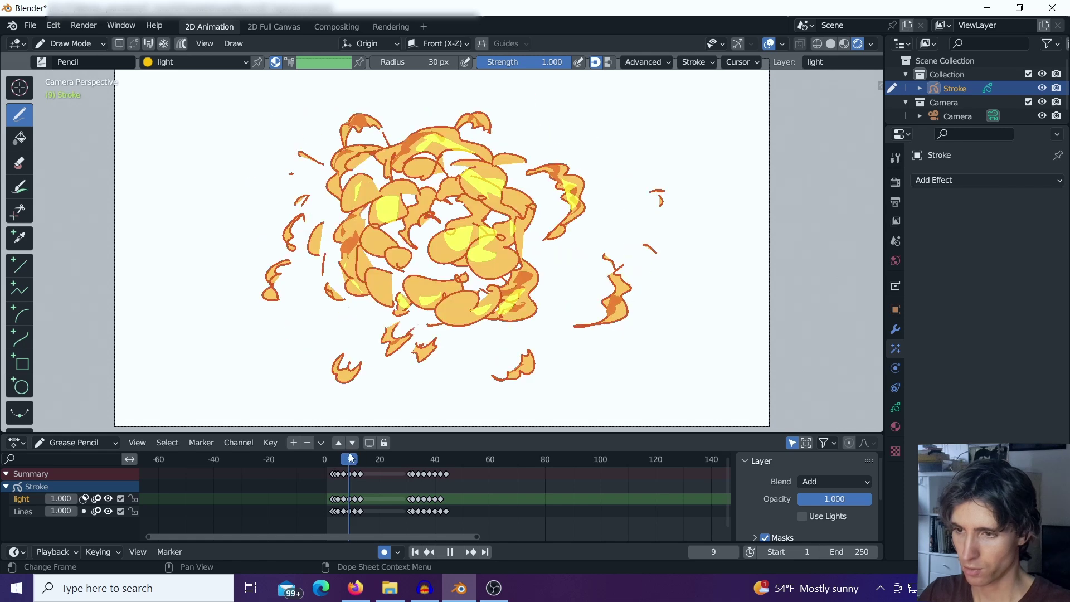
{"action": "left_click", "coordinate": [896, 426]}
{"action": "left_click", "coordinate": [968, 185]}
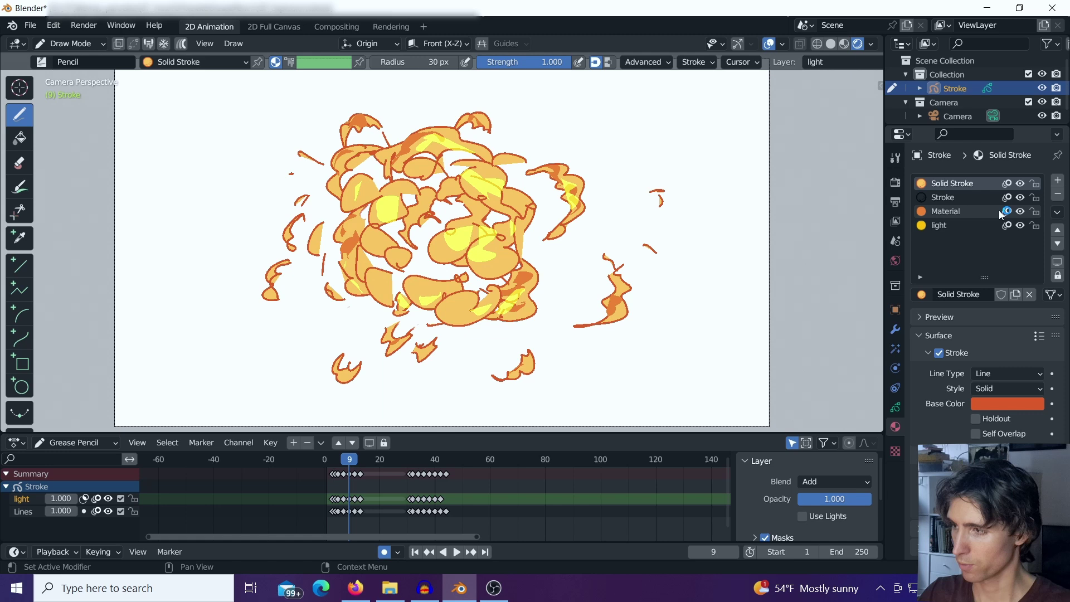
{"action": "left_click", "coordinate": [946, 211]}
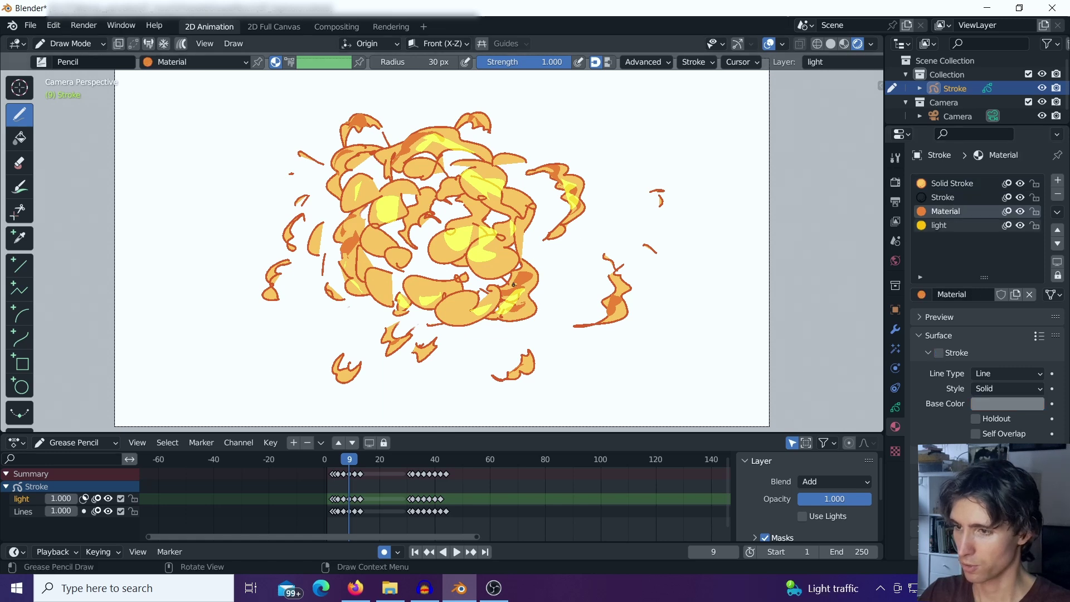
Step: Play and scrub through both explosions on the timeline, ending at frame 5
{"action": "key", "text": "space"}
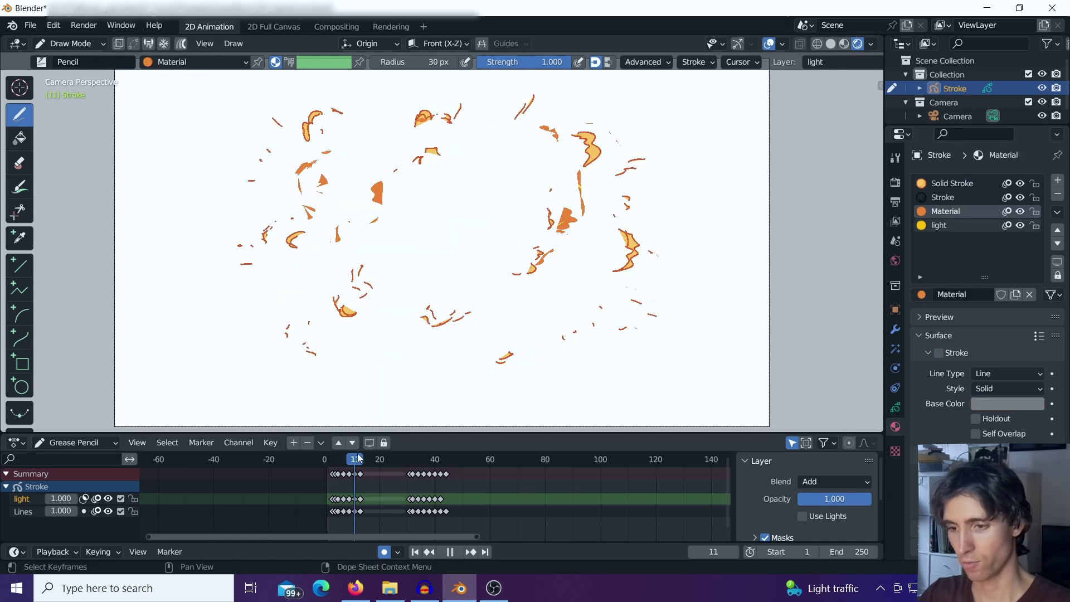
{"action": "left_click_drag", "start_coordinate": [414, 456], "coordinate": [417, 455]}
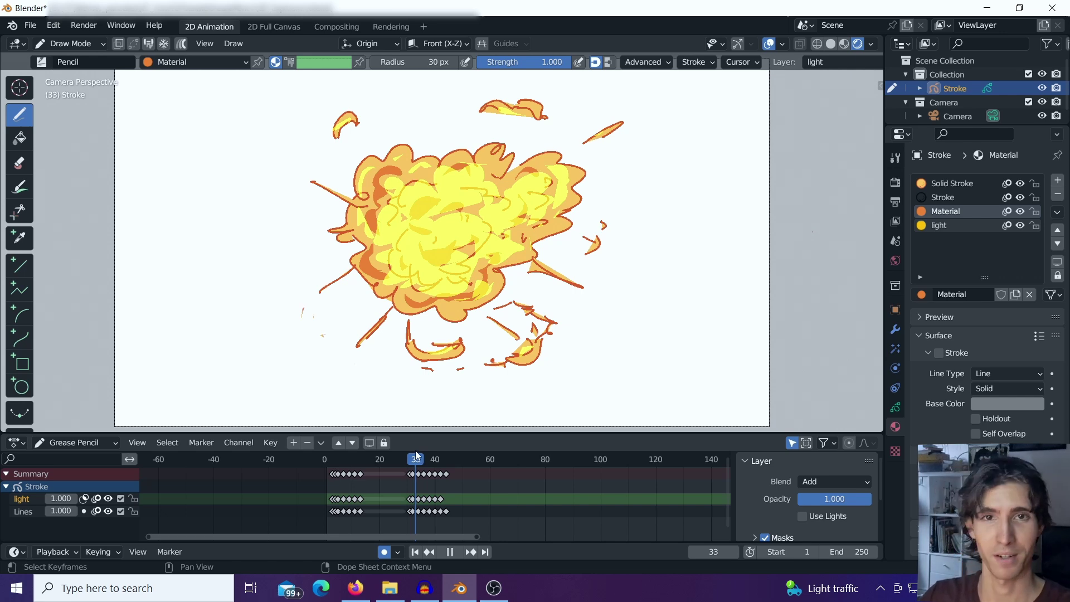
{"action": "left_click", "coordinate": [412, 450]}
{"action": "mouse_move", "coordinate": [409, 447]}
{"action": "left_mouse_down"}
{"action": "mouse_move", "coordinate": [341, 444]}
{"action": "mouse_move", "coordinate": [422, 446]}
{"action": "mouse_move", "coordinate": [413, 463]}
{"action": "left_mouse_up"}
{"action": "key", "text": "space"}
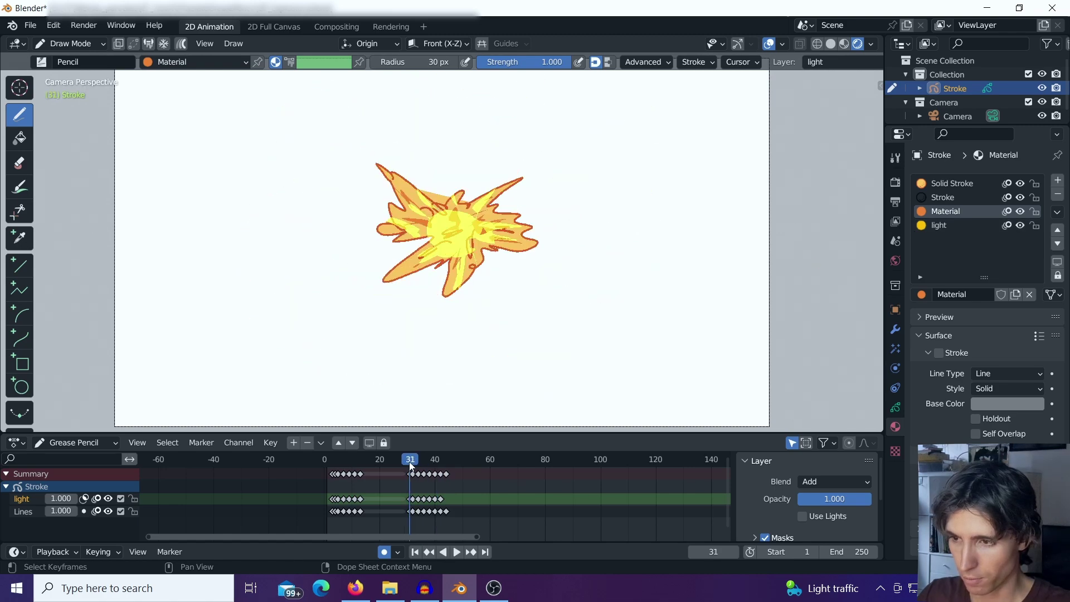
{"action": "key", "text": "space"}
{"action": "left_click", "coordinate": [357, 462]}
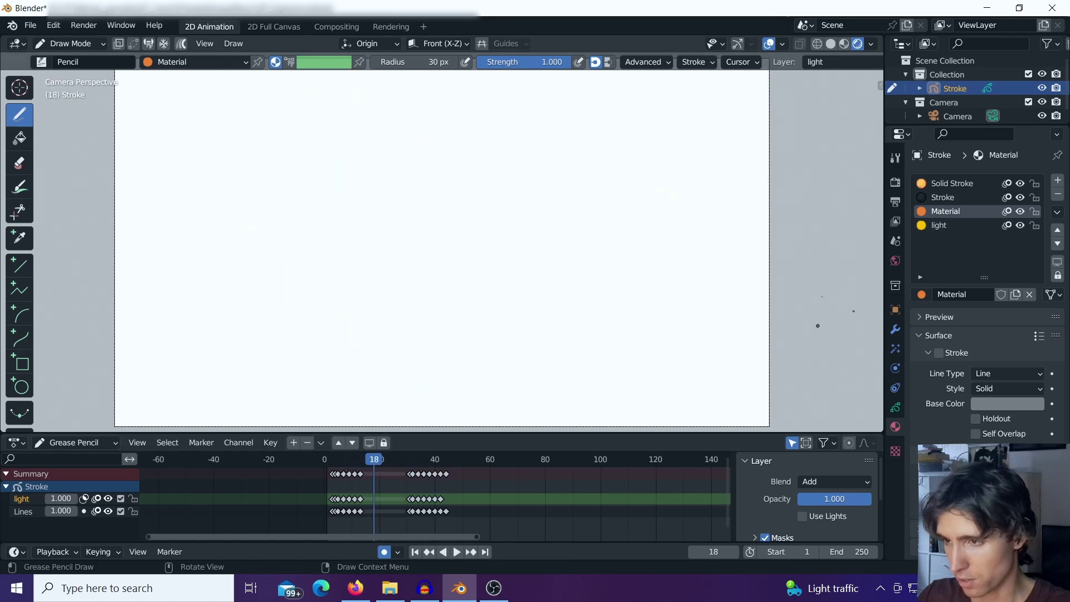
{"action": "key", "text": "space"}
{"action": "left_click", "coordinate": [338, 477]}
Step: Check the Film filter size in the scene's render settings
{"action": "left_click", "coordinate": [895, 182]}
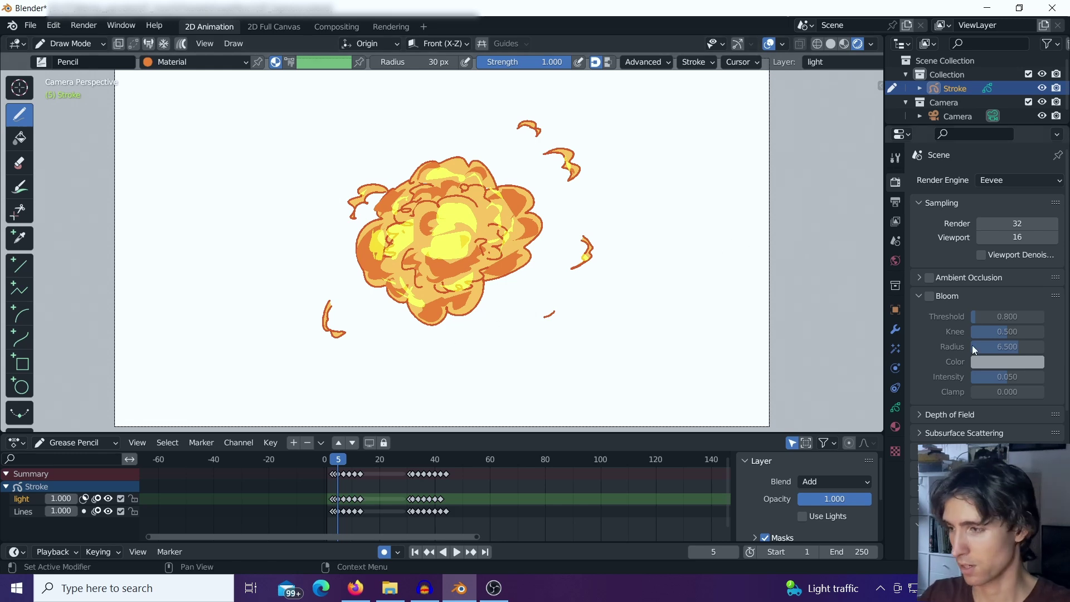
{"action": "scroll", "coordinate": [957, 335], "scroll_direction": "down", "scroll_amount": 8}
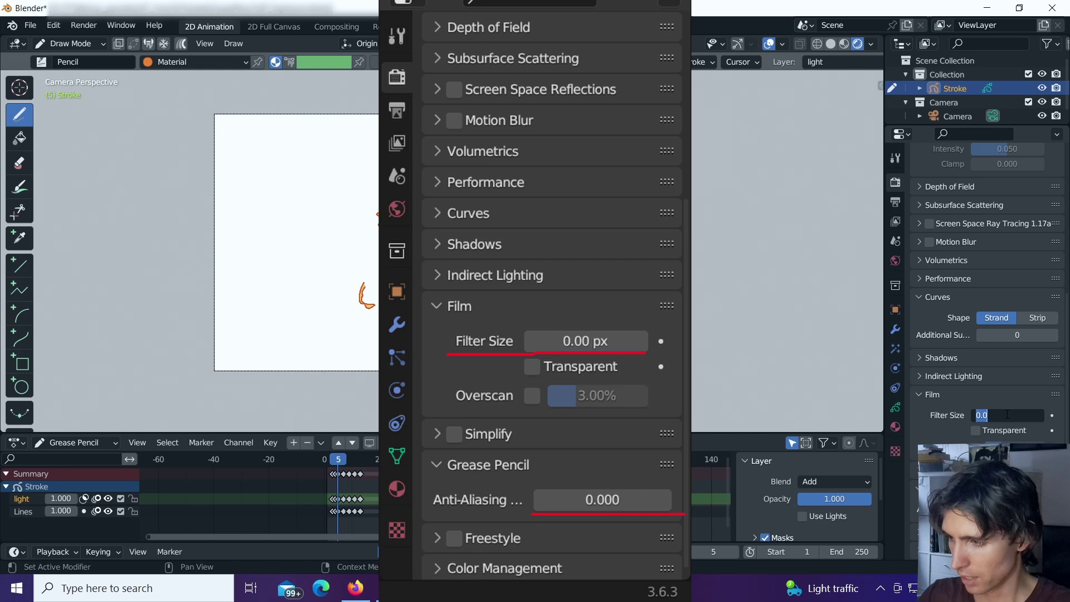
{"action": "scroll", "coordinate": [970, 304], "scroll_direction": "up", "scroll_amount": 8}
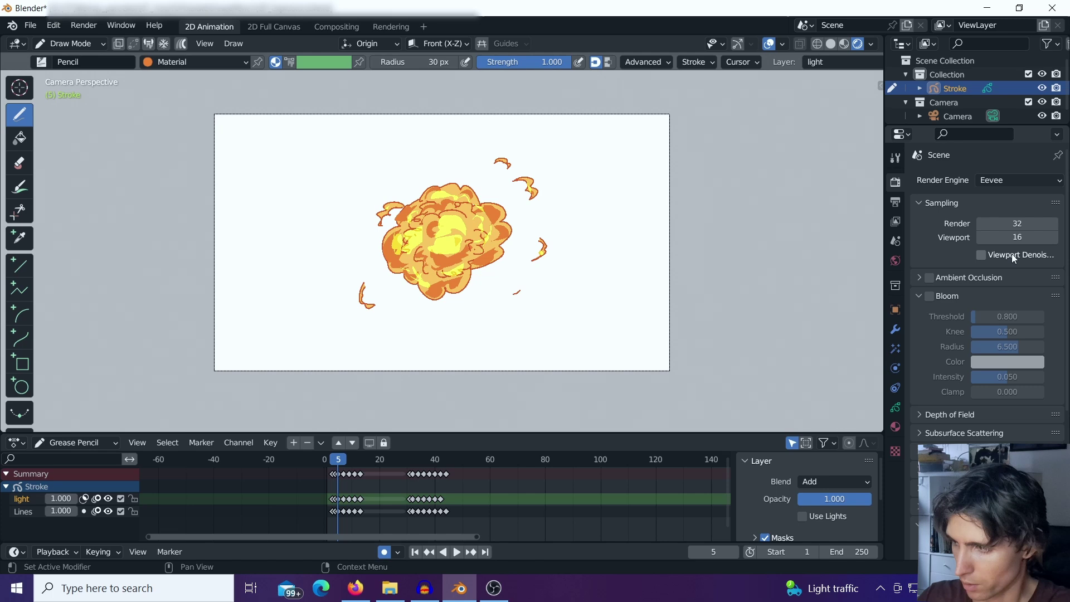
Step: Try viewport denoising in the Eevee sampling settings
{"action": "left_click", "coordinate": [986, 254]}
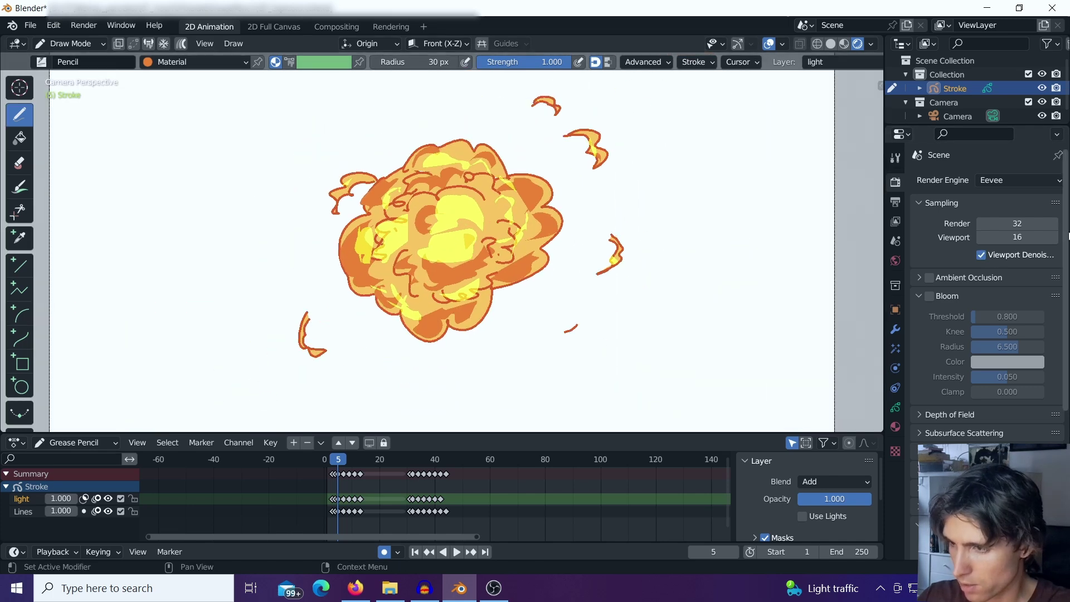
{"action": "left_click", "coordinate": [982, 255]}
{"action": "left_click", "coordinate": [982, 255]}
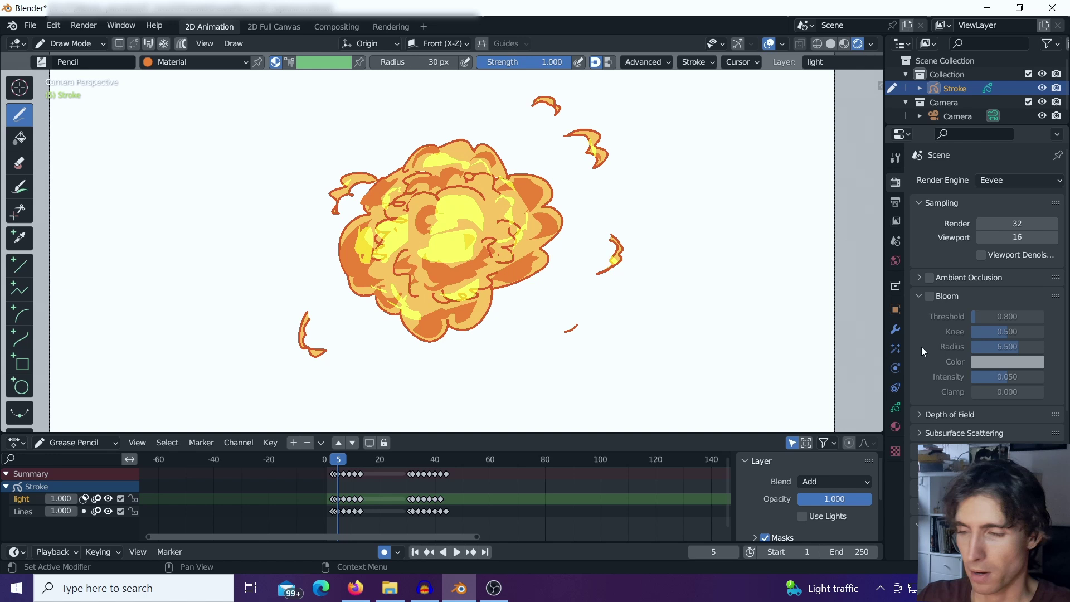
Step: Add a Pixelate visual effect to the Stroke object
{"action": "left_click", "coordinate": [896, 349]}
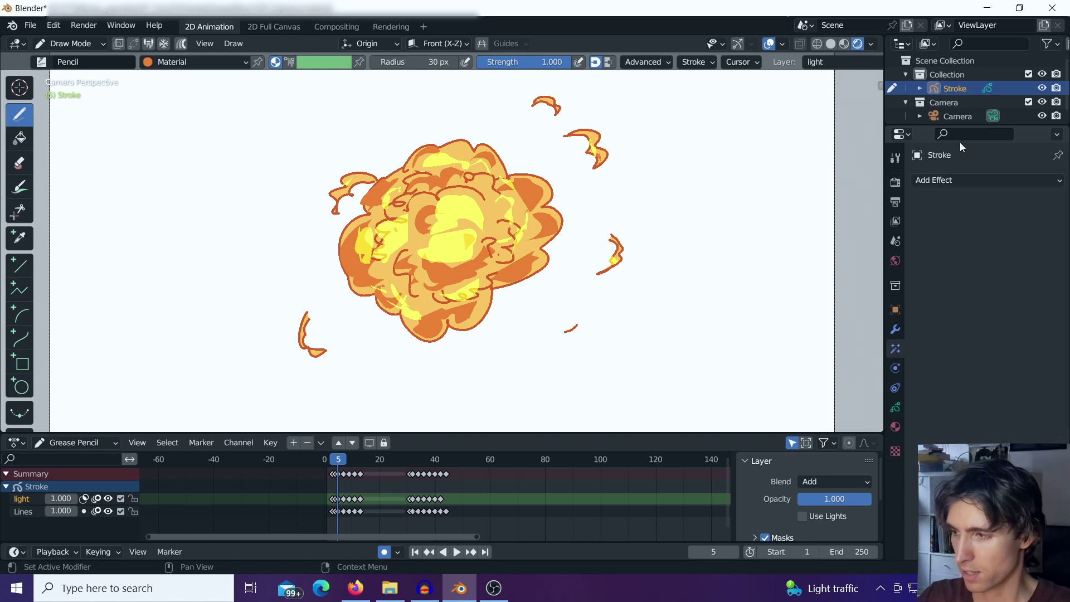
{"action": "left_click", "coordinate": [947, 180]}
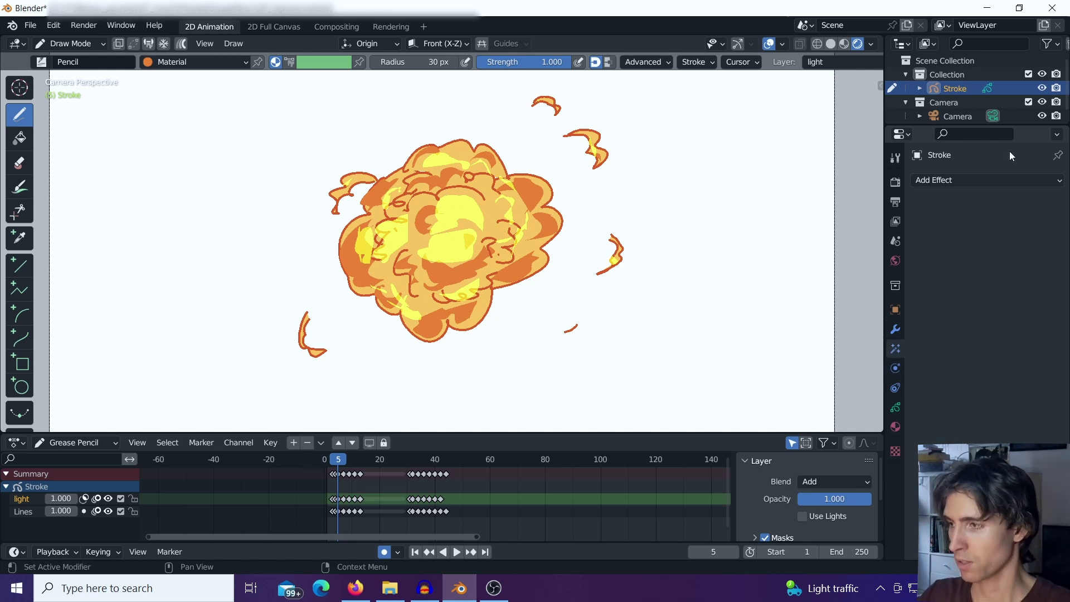
{"action": "left_click", "coordinate": [951, 182]}
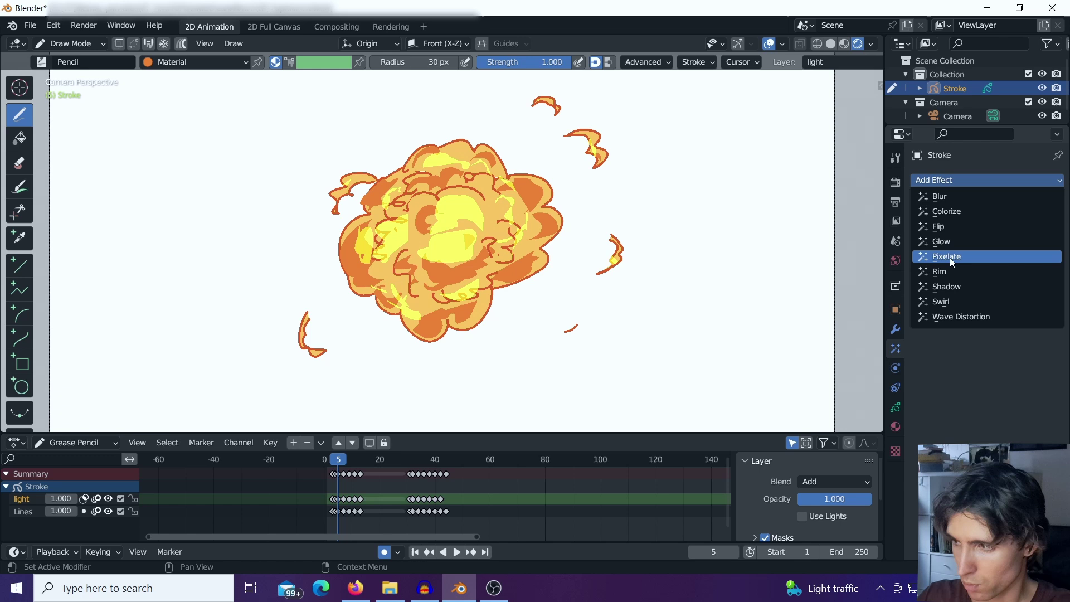
{"action": "left_click", "coordinate": [952, 260]}
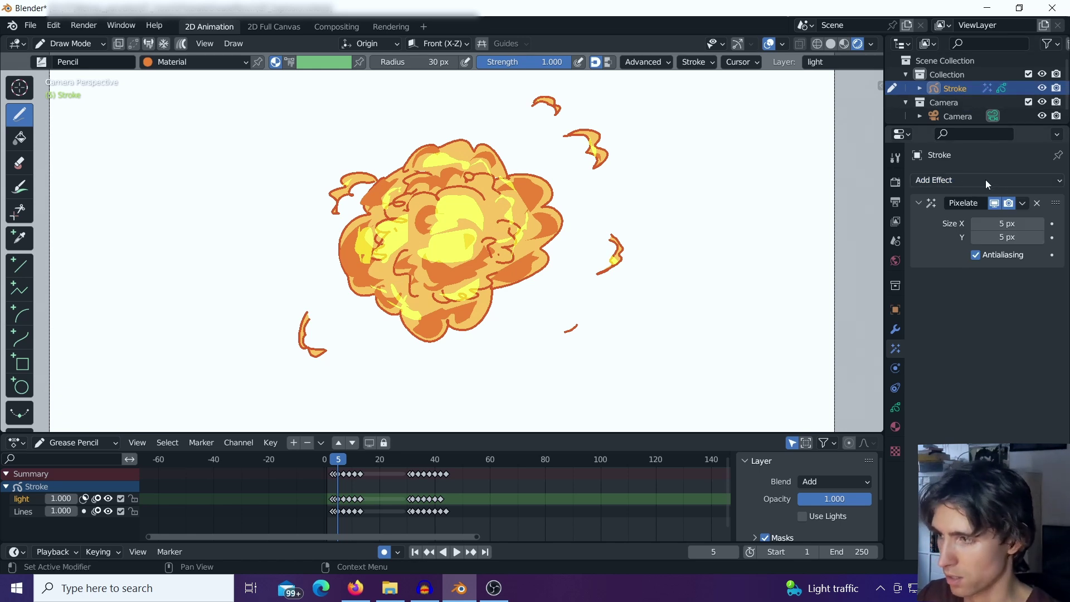
Step: Set the Pixelate effect's X and Y size to 50 px
{"action": "scroll", "coordinate": [457, 245], "scroll_direction": "up", "scroll_amount": 1}
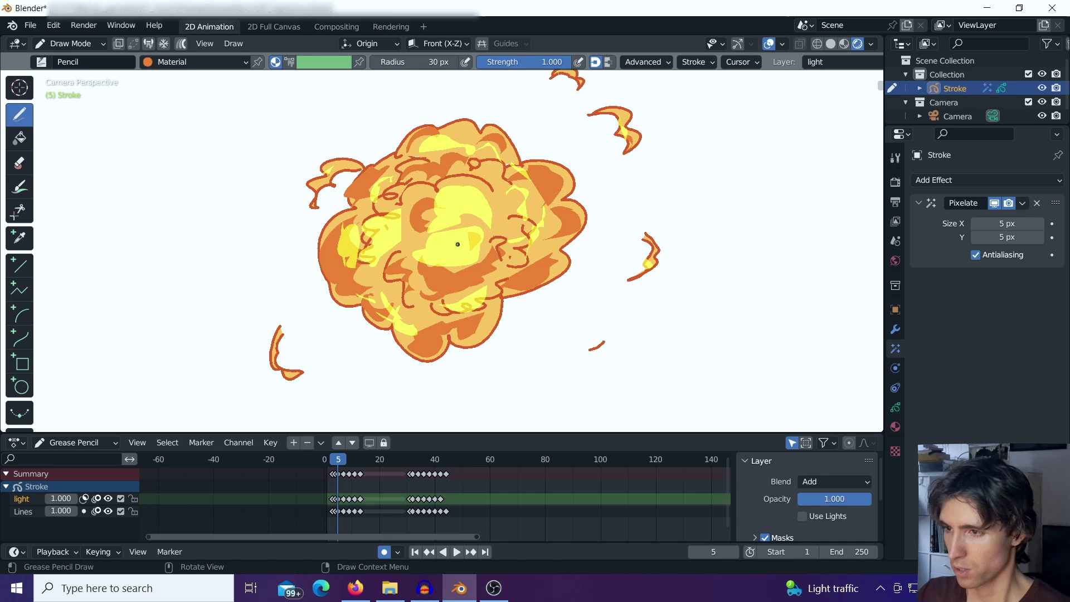
{"action": "left_click", "coordinate": [1009, 222]}
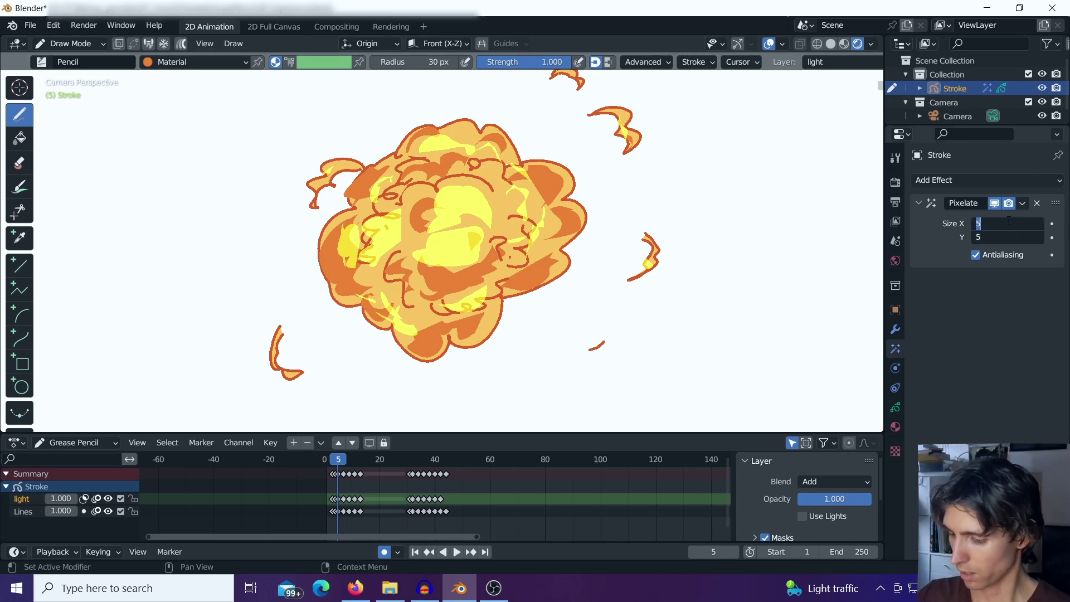
{"action": "type", "text": "50"}
{"action": "key", "text": "Return"}
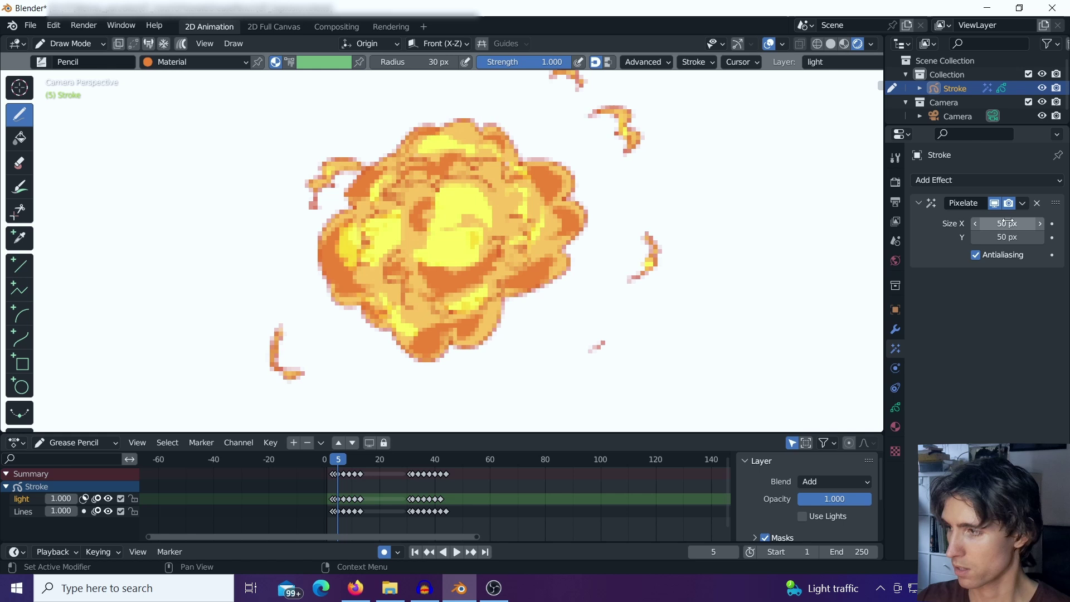
{"action": "scroll", "coordinate": [469, 201], "scroll_direction": "down", "scroll_amount": 1}
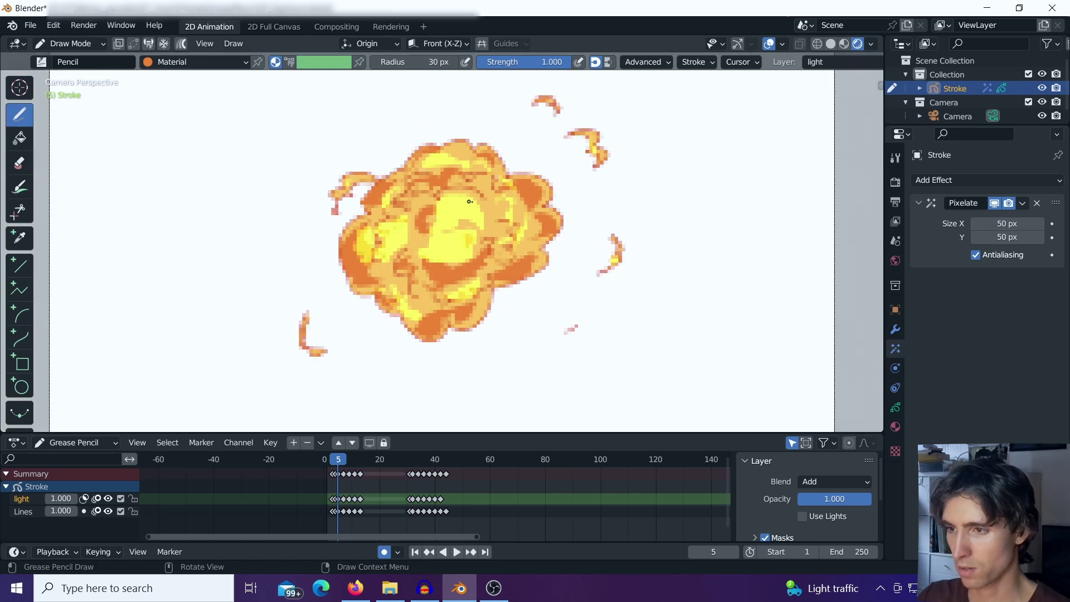
Step: Toggle the Pixelate effect's antialiasing off and back on to compare the edges of the explosion
{"action": "left_click", "coordinate": [975, 256]}
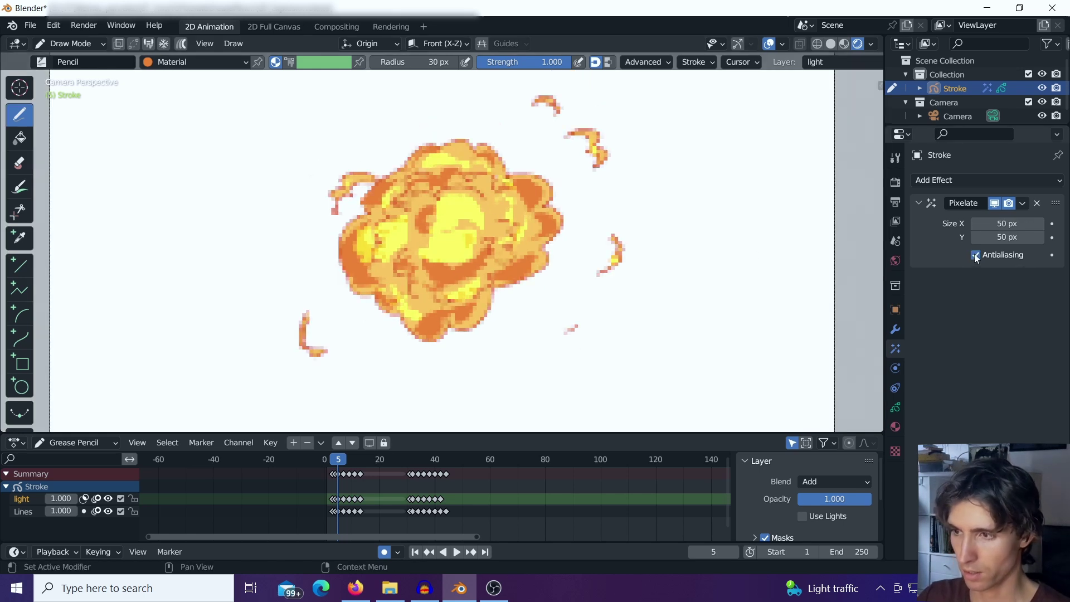
{"action": "left_click", "coordinate": [975, 256]}
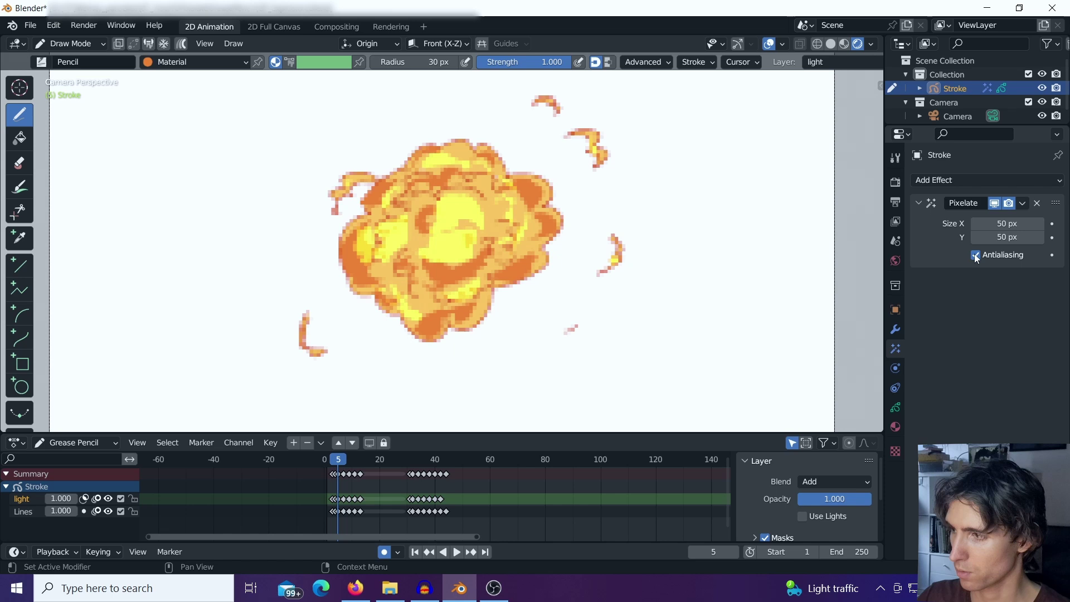
{"action": "scroll", "coordinate": [503, 164], "scroll_direction": "up", "scroll_amount": 2}
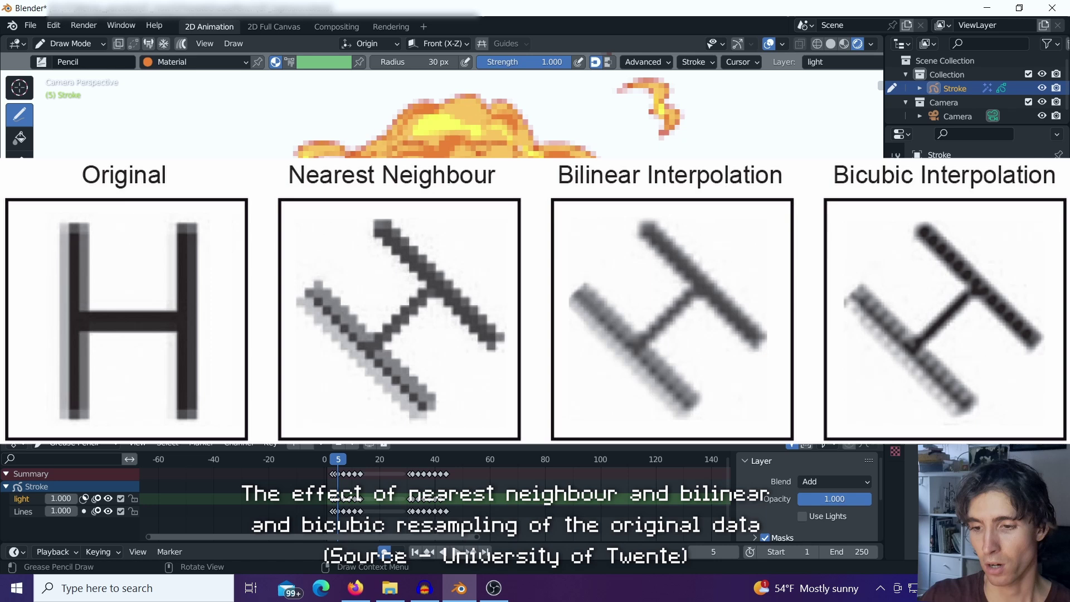
Step: Change the timeline area to the Shader Editor and enlarge it to show the material's nodes
{"action": "left_click", "coordinate": [61, 397]}
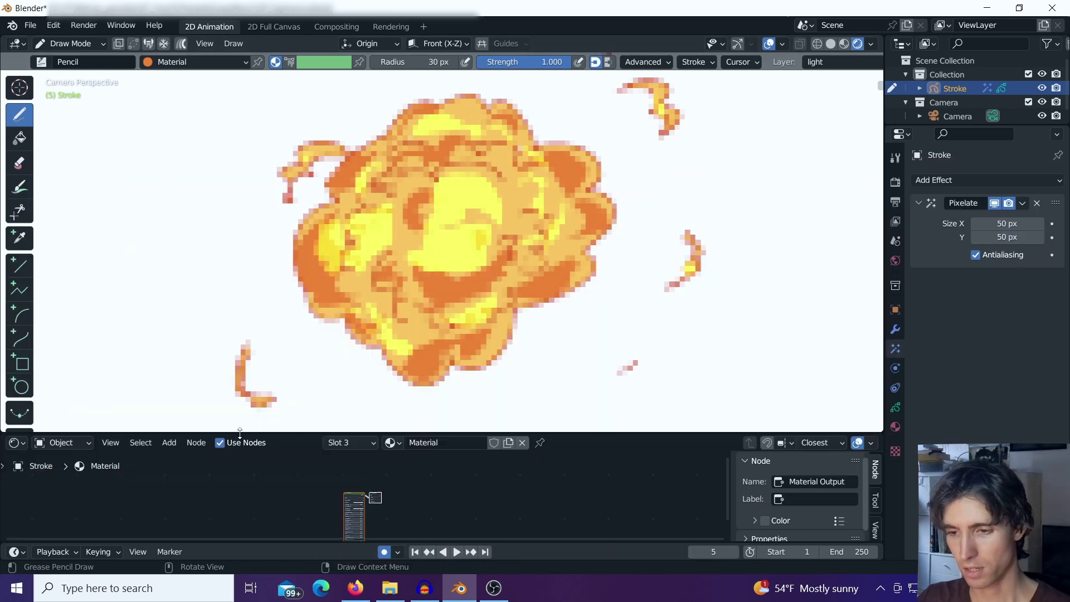
{"action": "left_click_drag", "start_coordinate": [239, 433], "coordinate": [312, 273]}
{"action": "scroll", "coordinate": [381, 416], "scroll_direction": "up", "scroll_amount": 5}
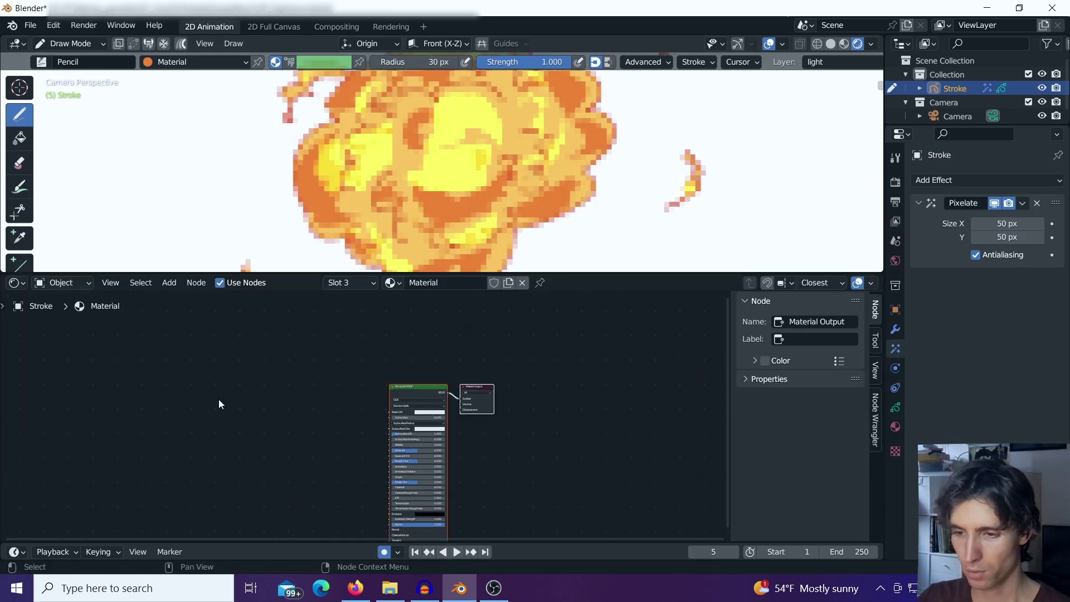
Step: Add an Image Texture node beside the Principled BSDF node
{"action": "key", "text": "shift+a"}
{"action": "left_click", "coordinate": [249, 412]}
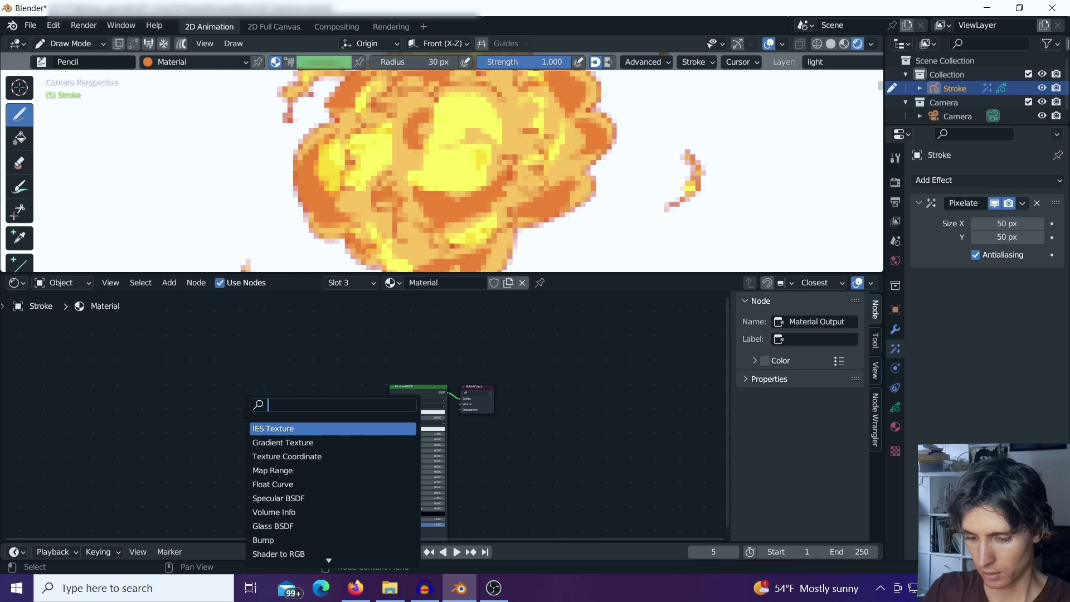
{"action": "type", "text": "image"}
{"action": "key", "text": "Return"}
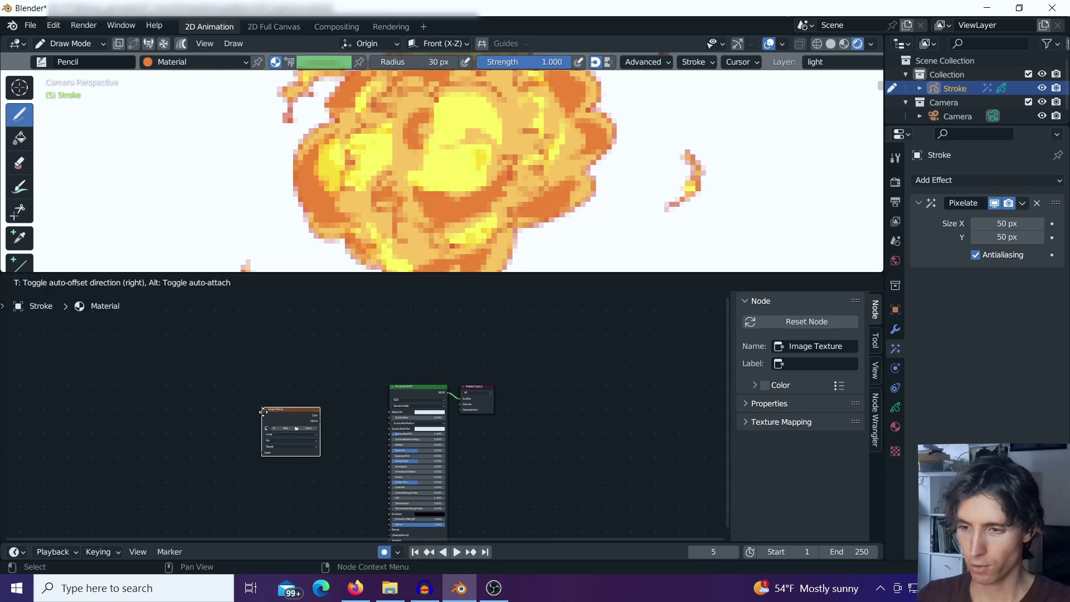
{"action": "left_click", "coordinate": [305, 373]}
Step: Set the Image Texture node's interpolation to Closest
{"action": "scroll", "coordinate": [345, 383], "scroll_direction": "up", "scroll_amount": 4}
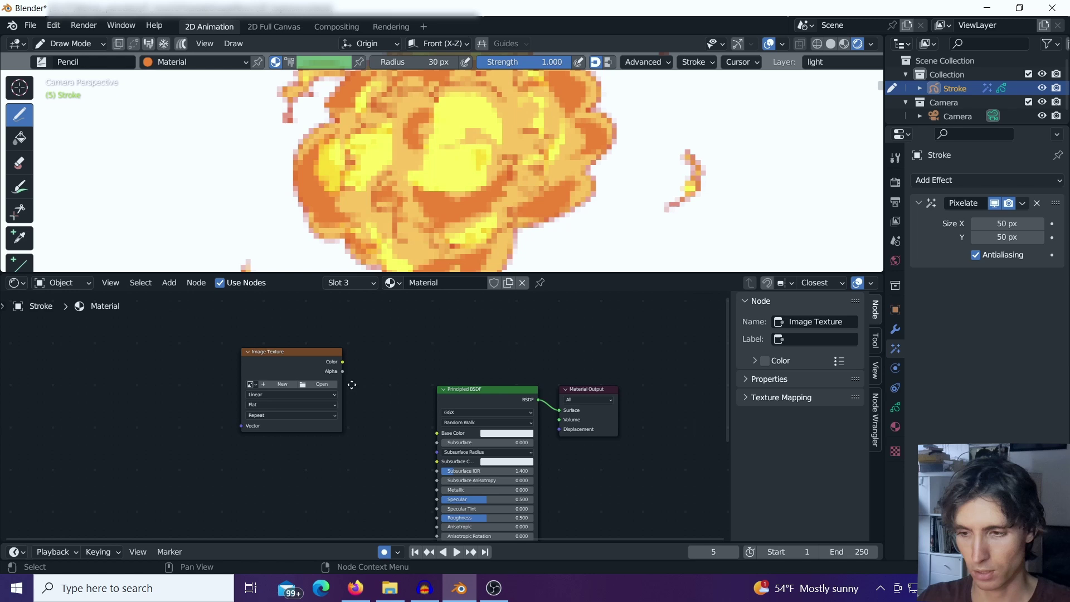
{"action": "scroll", "coordinate": [312, 387], "scroll_direction": "up", "scroll_amount": 1}
{"action": "left_click", "coordinate": [252, 391]}
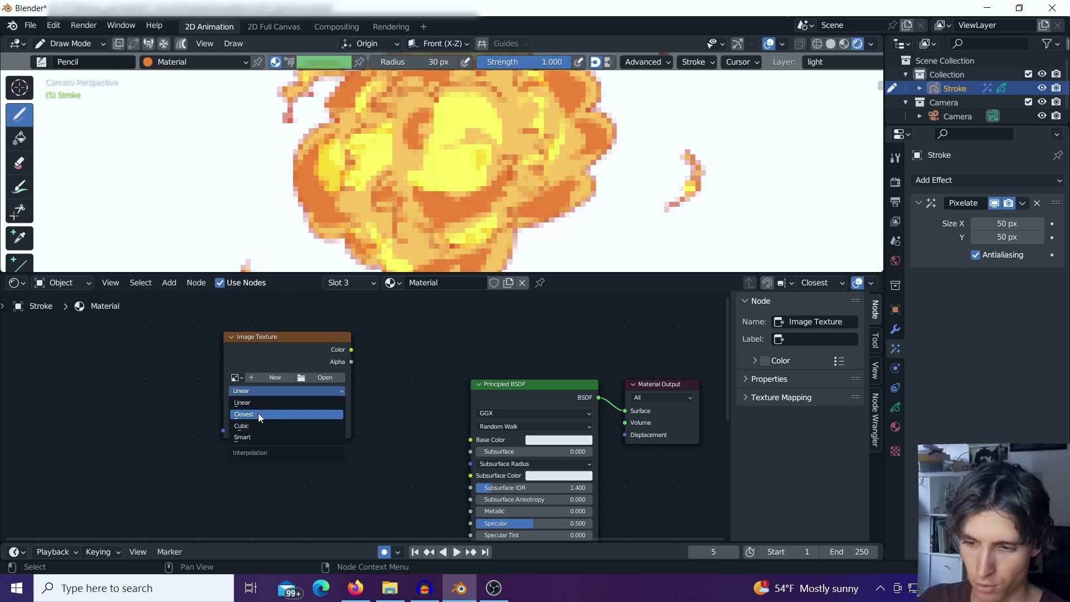
{"action": "left_click", "coordinate": [258, 413]}
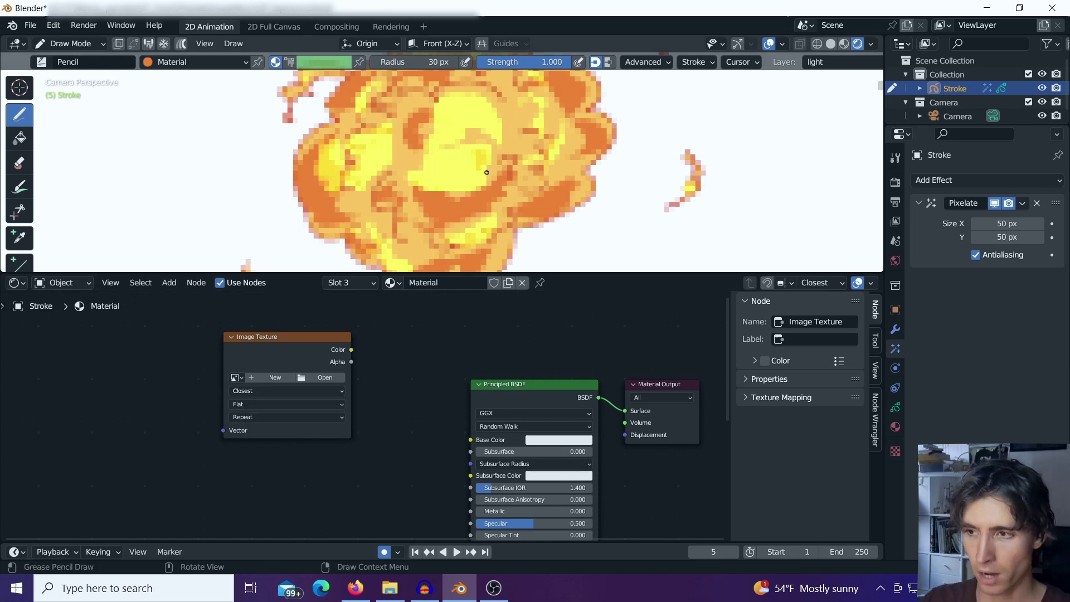
Step: Return the viewport to the camera view and turn off antialiasing on the Pixelate effect
{"action": "scroll", "coordinate": [534, 203], "scroll_direction": "up", "scroll_amount": 6}
{"action": "middle_click_drag", "start_coordinate": [535, 203], "coordinate": [453, 181]}
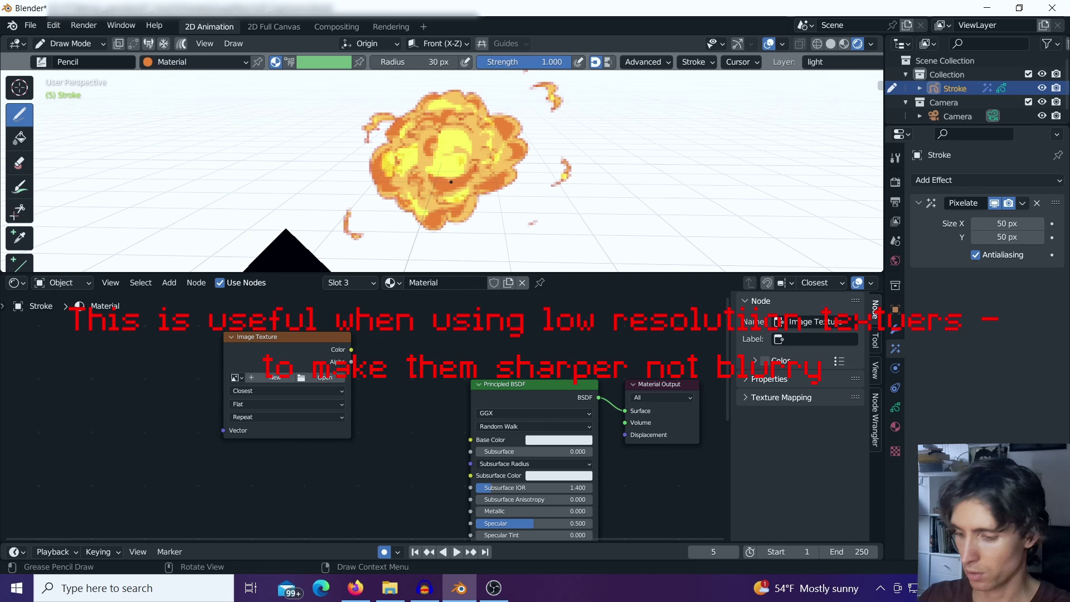
{"action": "key", "text": "KP_0"}
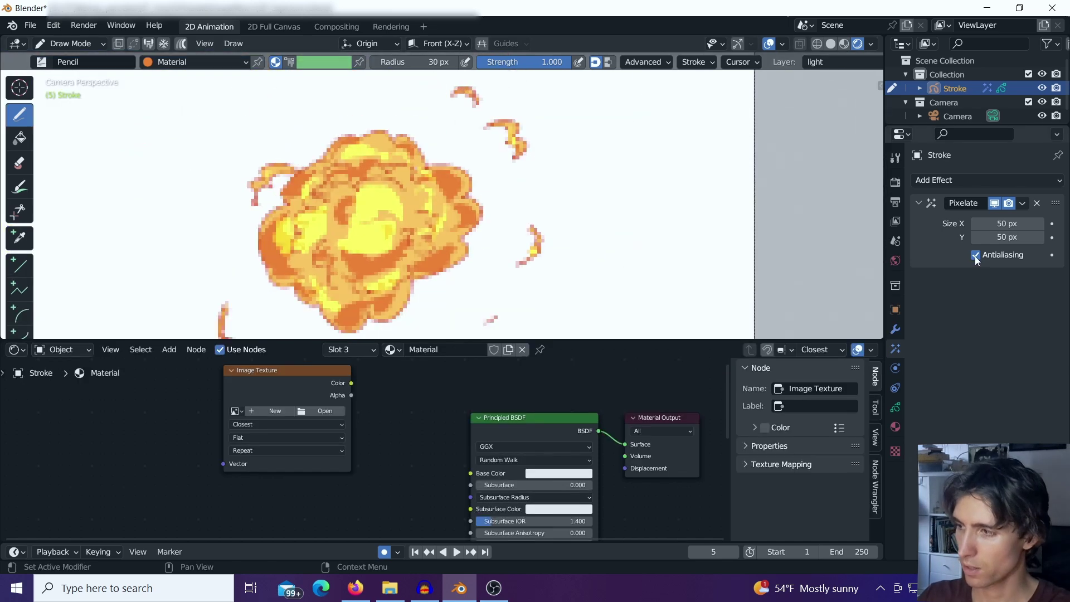
{"action": "left_click", "coordinate": [976, 256]}
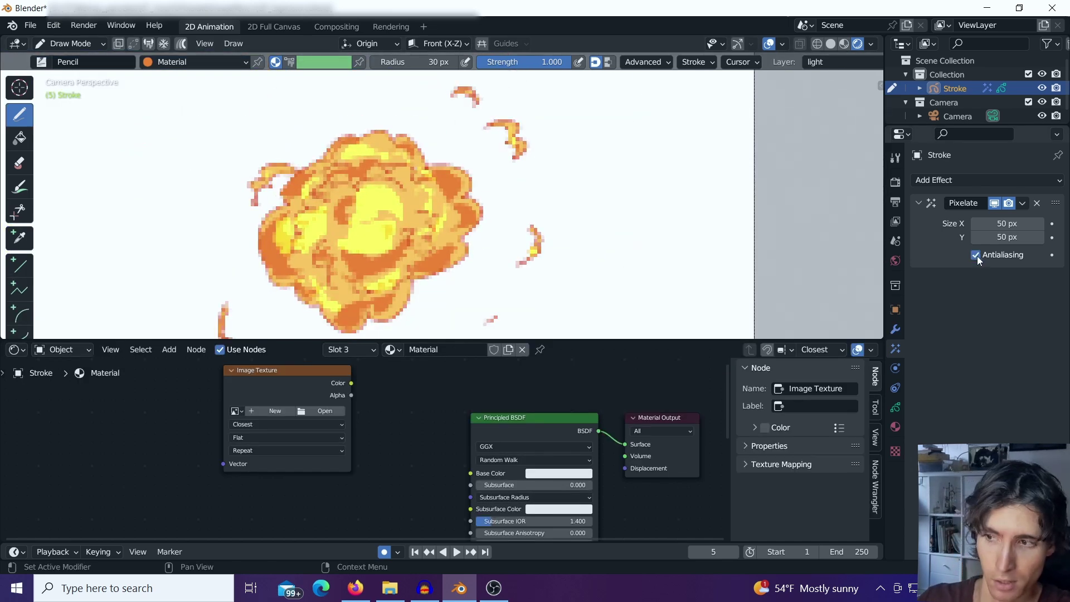
Step: Make the Stroke material active and open the Grease Pencil object's layer settings
{"action": "left_click", "coordinate": [896, 427]}
{"action": "left_click", "coordinate": [943, 197]}
{"action": "left_click", "coordinate": [896, 406]}
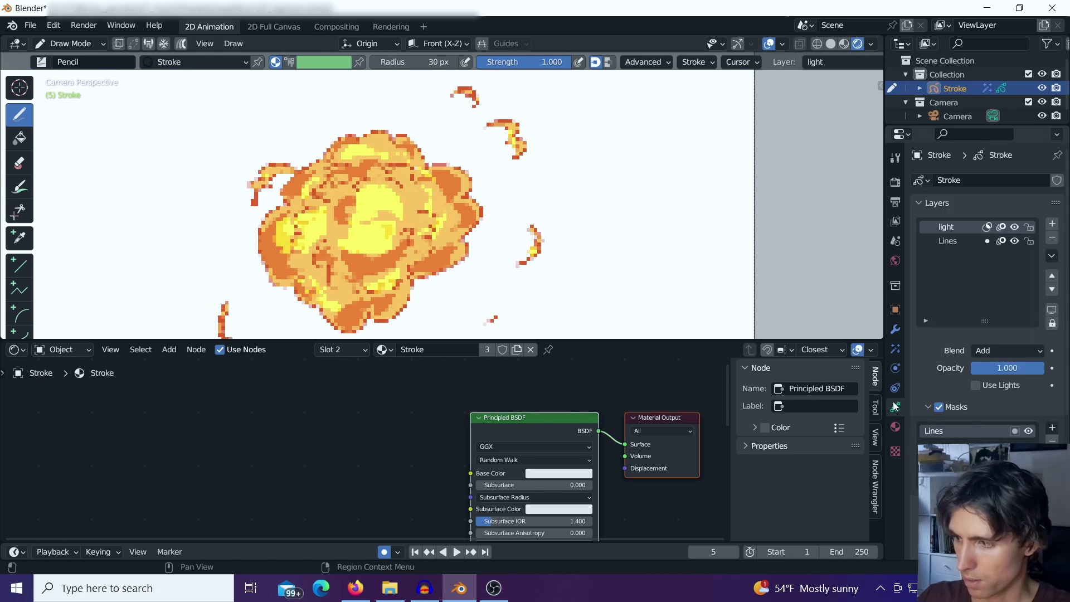
Step: Make the Lines layer active, show the material settings, and draw freehand test strokes beside the explosion with the 30 px brush
{"action": "left_click", "coordinate": [958, 240]}
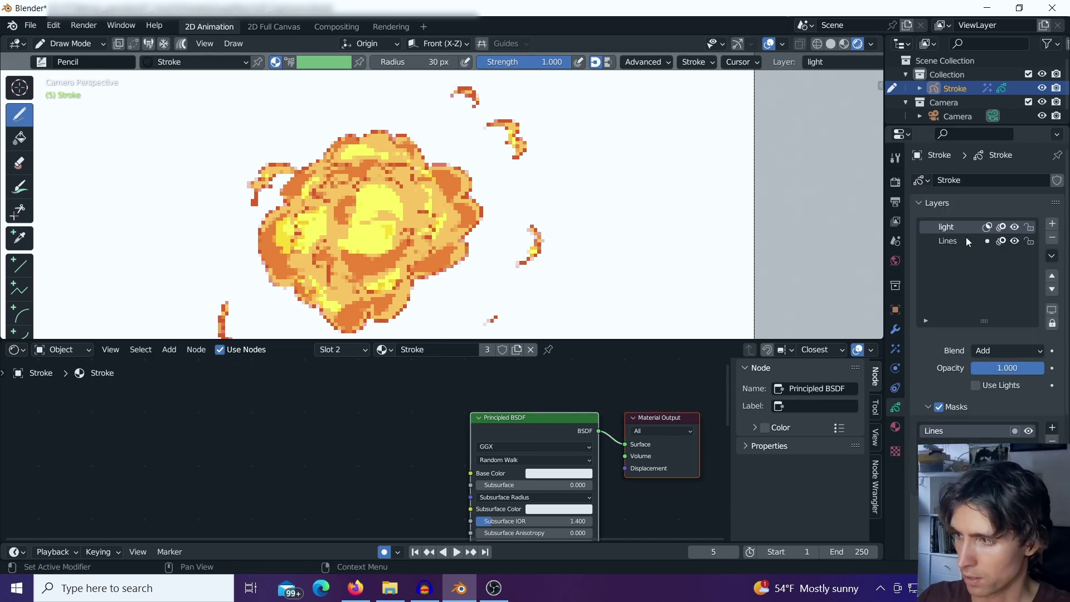
{"action": "left_click", "coordinate": [896, 427]}
{"action": "mouse_move", "coordinate": [564, 152]}
{"action": "left_mouse_down"}
{"action": "mouse_move", "coordinate": [584, 186]}
{"action": "mouse_move", "coordinate": [629, 213]}
{"action": "mouse_move", "coordinate": [670, 172]}
{"action": "mouse_move", "coordinate": [673, 127]}
{"action": "mouse_move", "coordinate": [623, 106]}
{"action": "mouse_move", "coordinate": [581, 111]}
{"action": "left_mouse_up"}
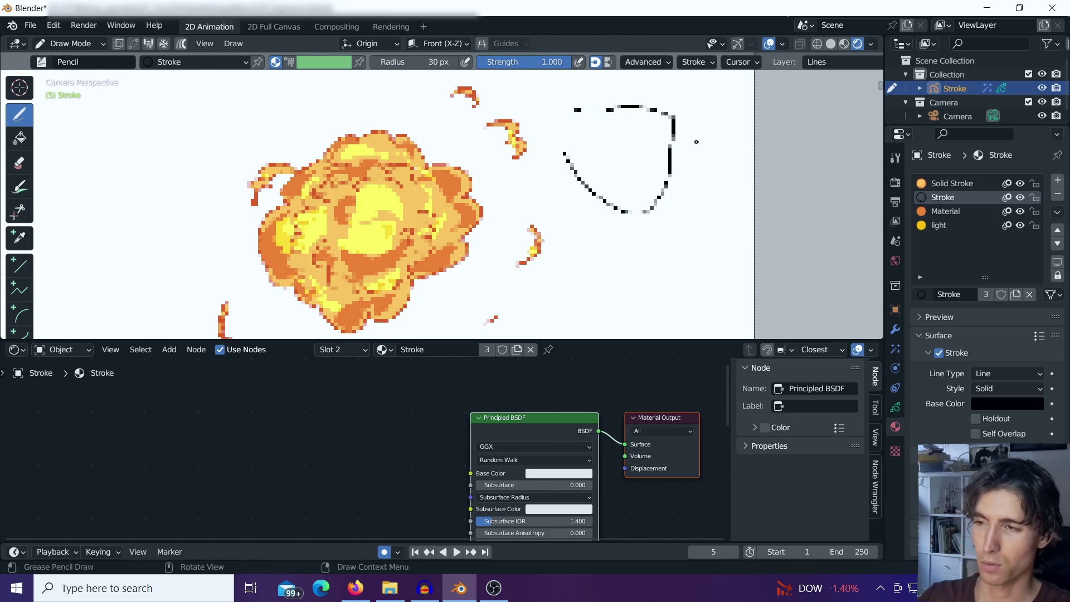
{"action": "scroll", "coordinate": [696, 142], "scroll_direction": "up", "scroll_amount": 5}
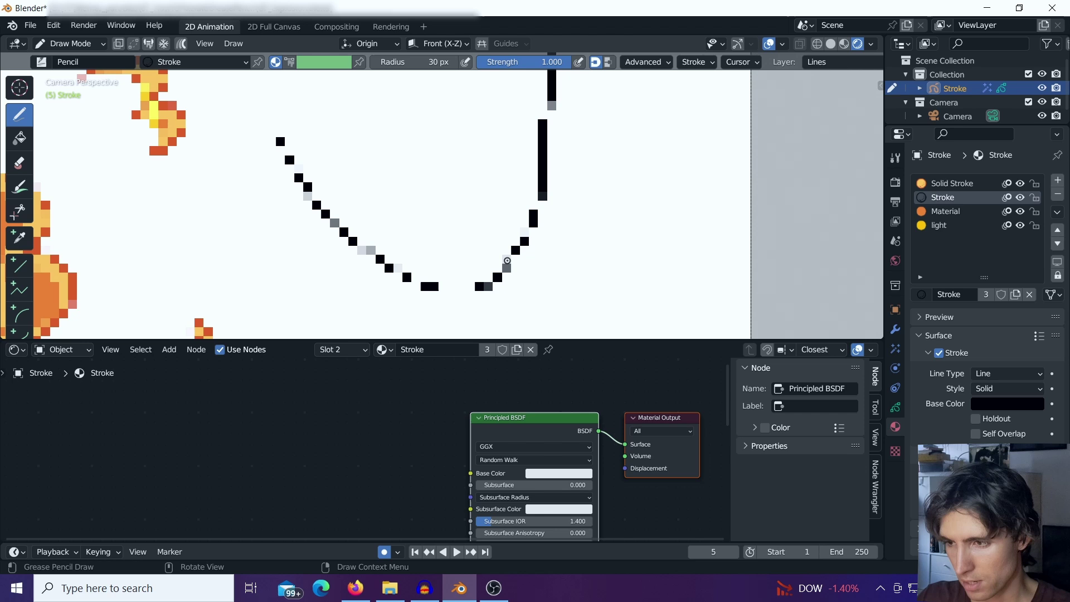
{"action": "left_click_drag", "start_coordinate": [379, 169], "coordinate": [532, 241]}
Step: Draw more test strokes, one with the brush radius at 54 px and one with it at 20 px
{"action": "left_click_drag", "start_coordinate": [416, 62], "coordinate": [445, 62]}
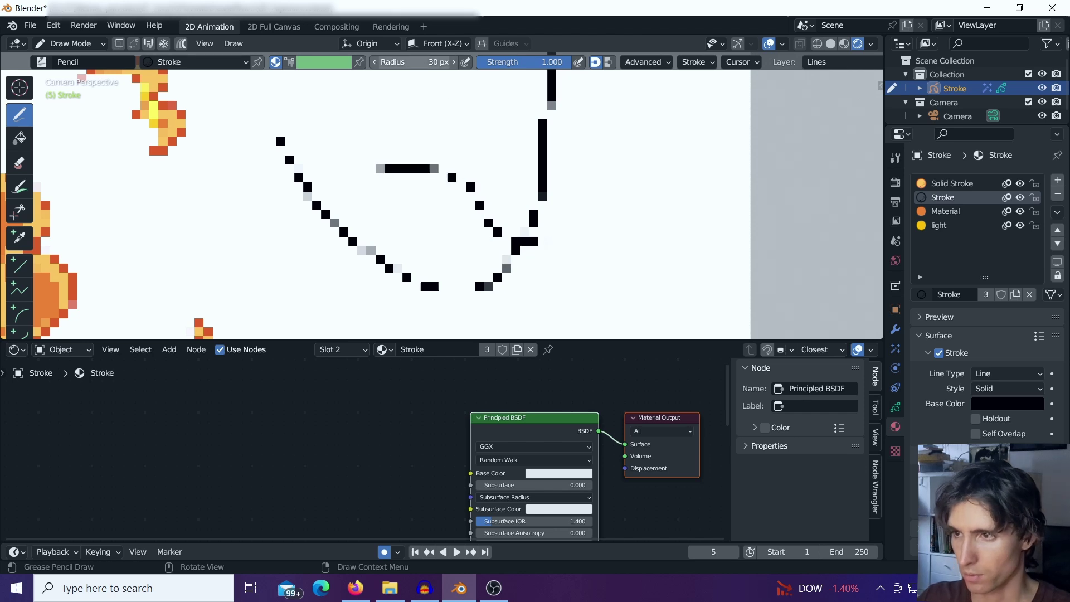
{"action": "mouse_move", "coordinate": [557, 139]}
{"action": "left_mouse_down"}
{"action": "mouse_move", "coordinate": [628, 212]}
{"action": "mouse_move", "coordinate": [691, 248]}
{"action": "left_mouse_up"}
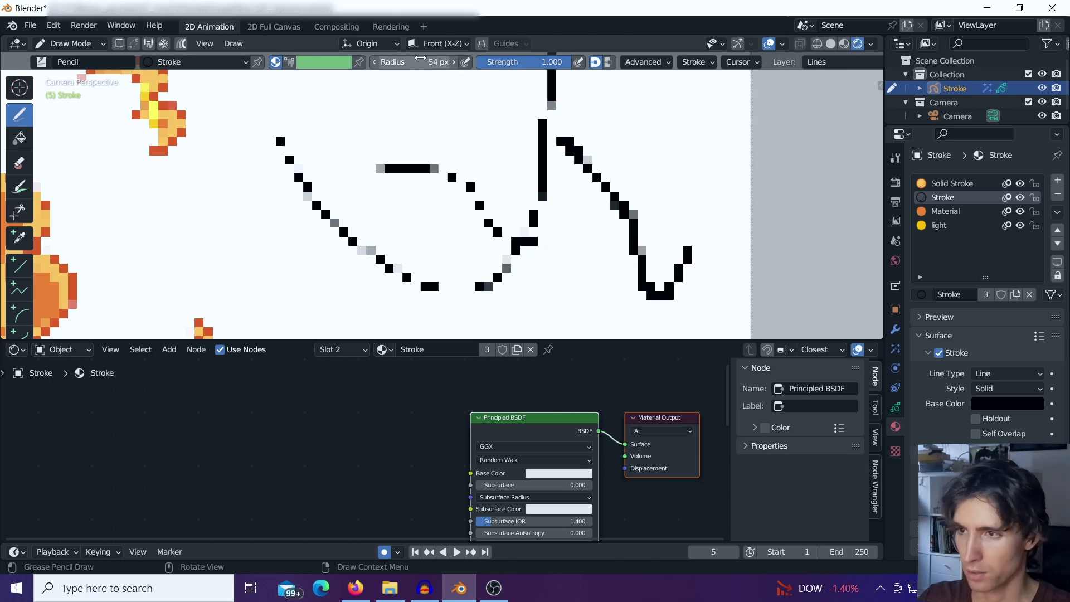
{"action": "left_click_drag", "start_coordinate": [440, 62], "coordinate": [418, 62]}
{"action": "mouse_move", "coordinate": [494, 122]}
{"action": "left_mouse_down"}
{"action": "mouse_move", "coordinate": [474, 204]}
{"action": "mouse_move", "coordinate": [564, 292]}
{"action": "mouse_move", "coordinate": [589, 296]}
{"action": "left_mouse_up"}
Step: Set the brush's Hardness to 1.000 in its advanced settings and draw another test stroke across the canvas
{"action": "left_click", "coordinate": [695, 62]}
{"action": "left_click_drag", "start_coordinate": [616, 202], "coordinate": [687, 249]}
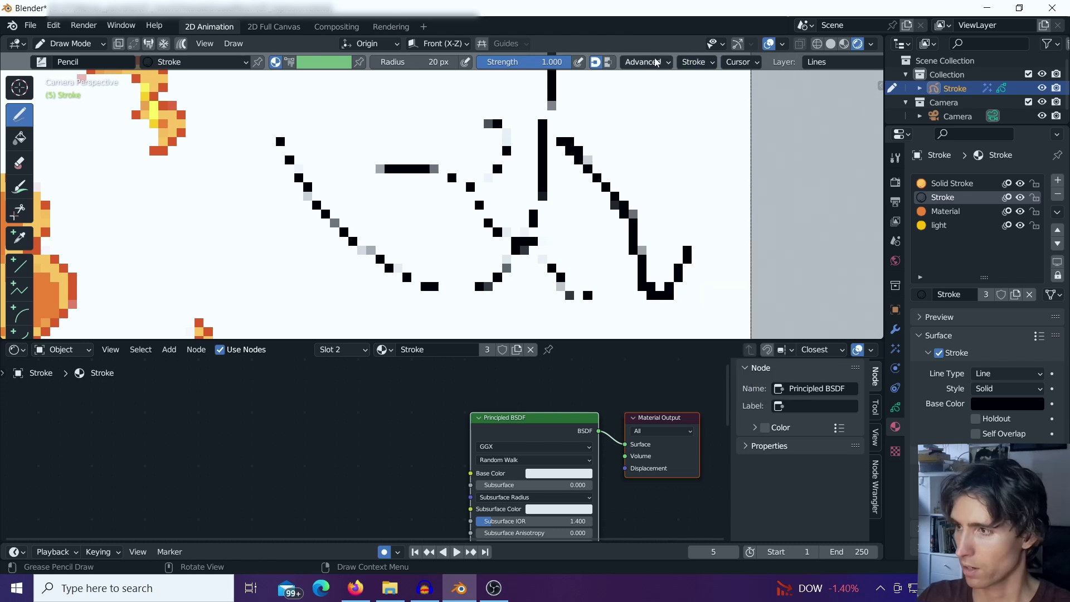
{"action": "left_click", "coordinate": [647, 61]}
{"action": "left_click_drag", "start_coordinate": [683, 156], "coordinate": [698, 162]}
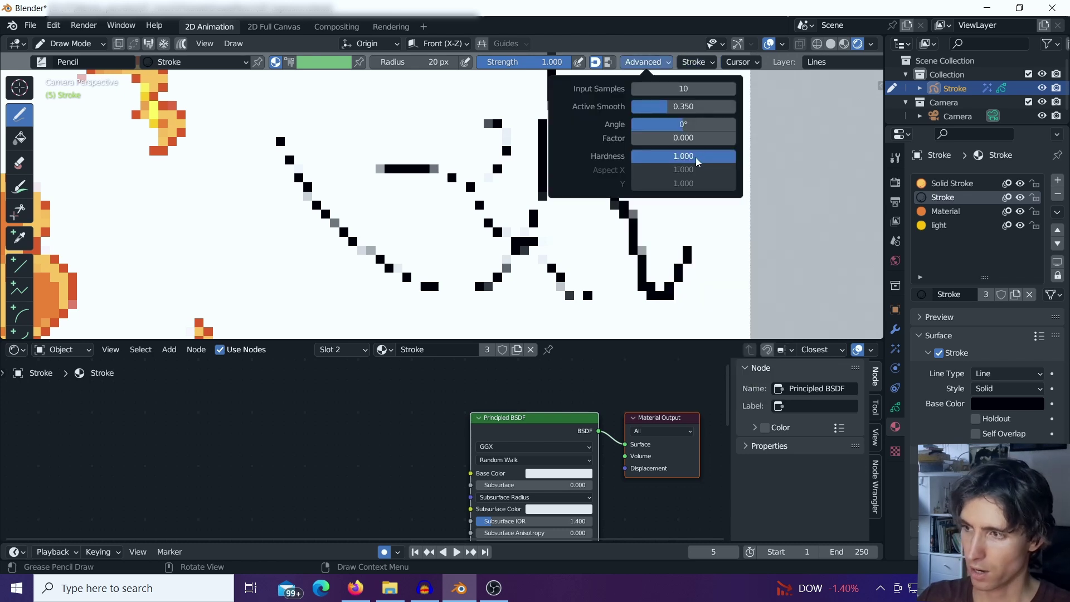
{"action": "mouse_move", "coordinate": [117, 241]}
{"action": "left_mouse_down"}
{"action": "mouse_move", "coordinate": [219, 278]}
{"action": "mouse_move", "coordinate": [262, 250]}
{"action": "mouse_move", "coordinate": [439, 240]}
{"action": "mouse_move", "coordinate": [428, 190]}
{"action": "left_mouse_up"}
Step: Set the brush radius to 42 px and draw several thicker freehand strokes over the scribbles beside the explosion
{"action": "scroll", "coordinate": [428, 189], "scroll_direction": "down", "scroll_amount": 3}
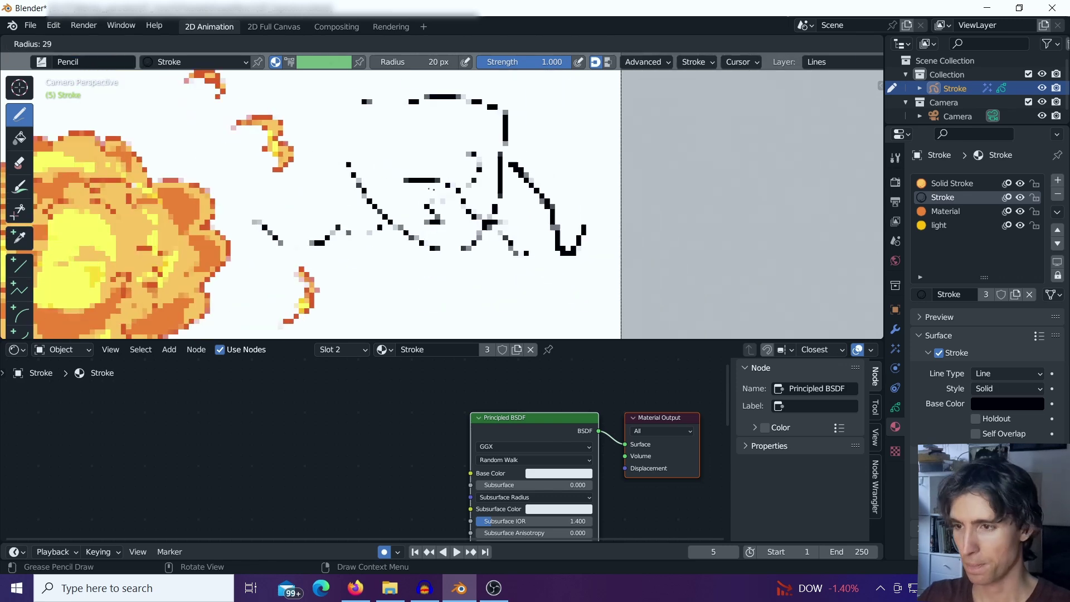
{"action": "key", "text": "f"}
{"action": "left_click", "coordinate": [429, 189]}
{"action": "mouse_move", "coordinate": [355, 130]}
{"action": "left_mouse_down"}
{"action": "mouse_move", "coordinate": [448, 214]}
{"action": "mouse_move", "coordinate": [524, 330]}
{"action": "mouse_move", "coordinate": [555, 304]}
{"action": "left_mouse_up"}
{"action": "scroll", "coordinate": [526, 199], "scroll_direction": "down", "scroll_amount": 1}
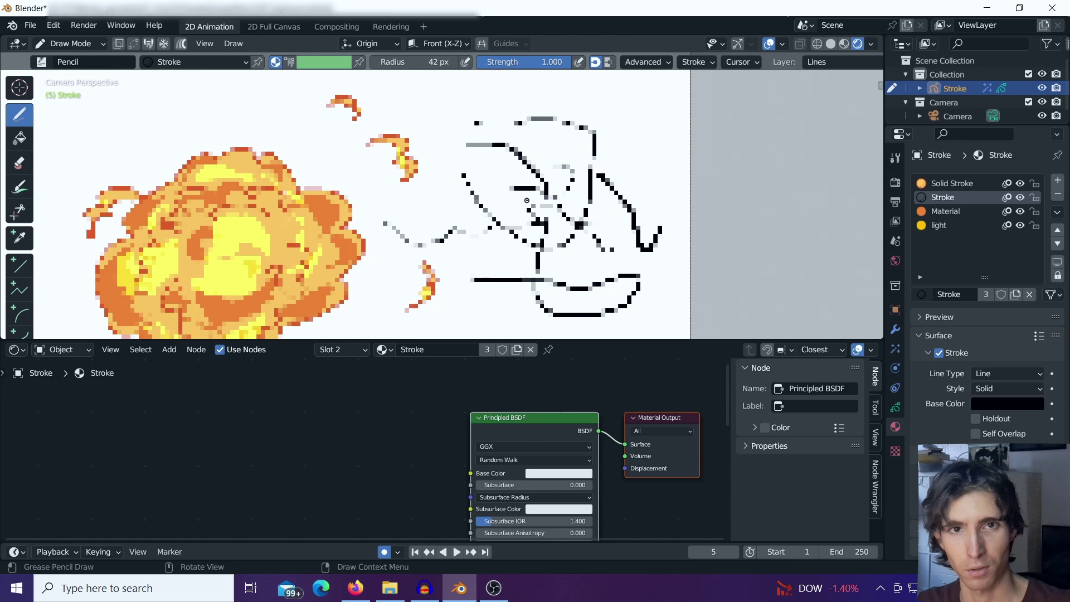
{"action": "mouse_move", "coordinate": [479, 250]}
{"action": "left_mouse_down"}
{"action": "mouse_move", "coordinate": [418, 246]}
{"action": "mouse_move", "coordinate": [452, 135]}
{"action": "left_mouse_up"}
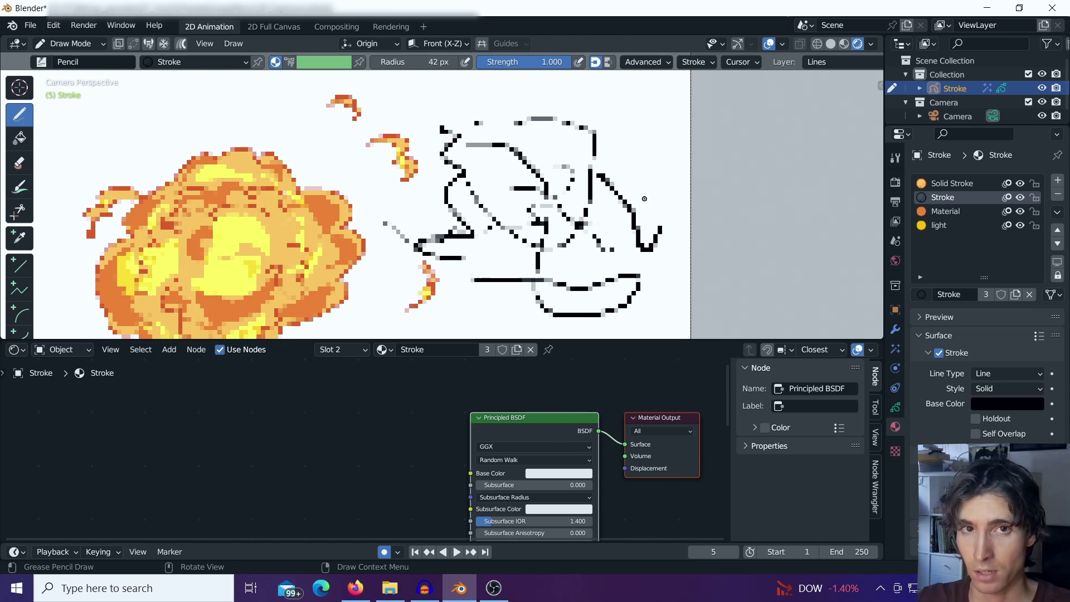
Step: Open the Stroke object's modifier settings and switch from Draw Mode to Object Mode
{"action": "scroll", "coordinate": [644, 198], "scroll_direction": "down", "scroll_amount": 2}
{"action": "middle_click_drag", "start_coordinate": [645, 199], "coordinate": [714, 190], "text": "shift"}
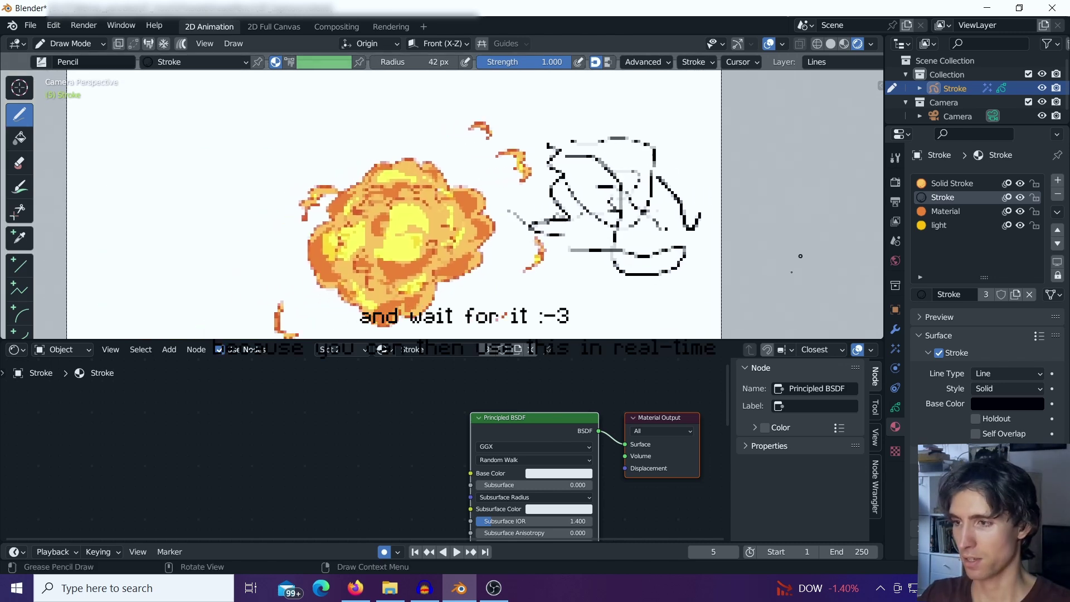
{"action": "left_click", "coordinate": [896, 329]}
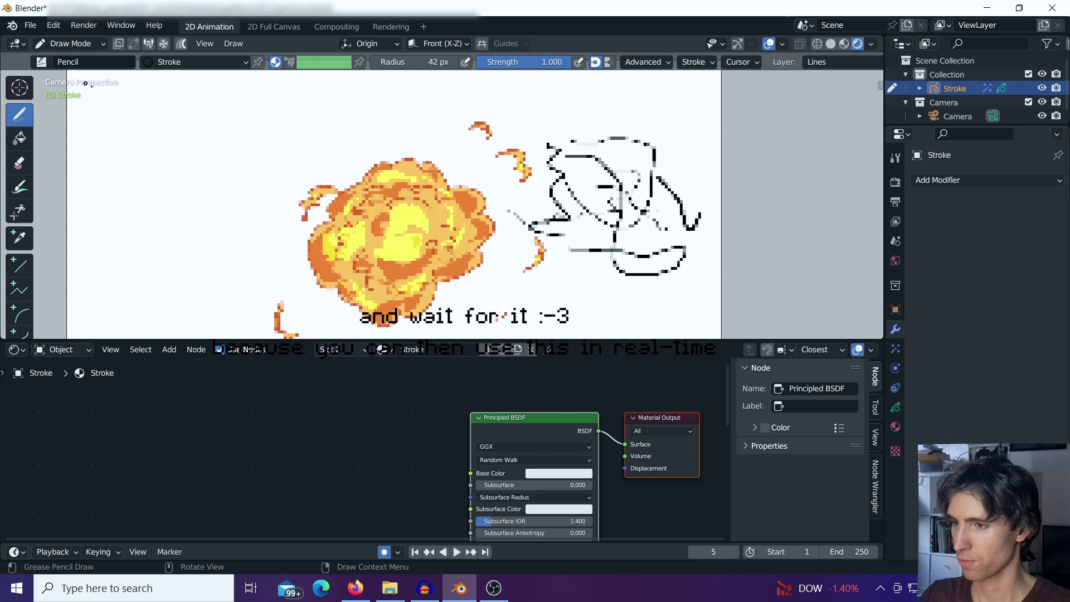
{"action": "scroll", "coordinate": [229, 87], "scroll_direction": "up", "scroll_amount": 2}
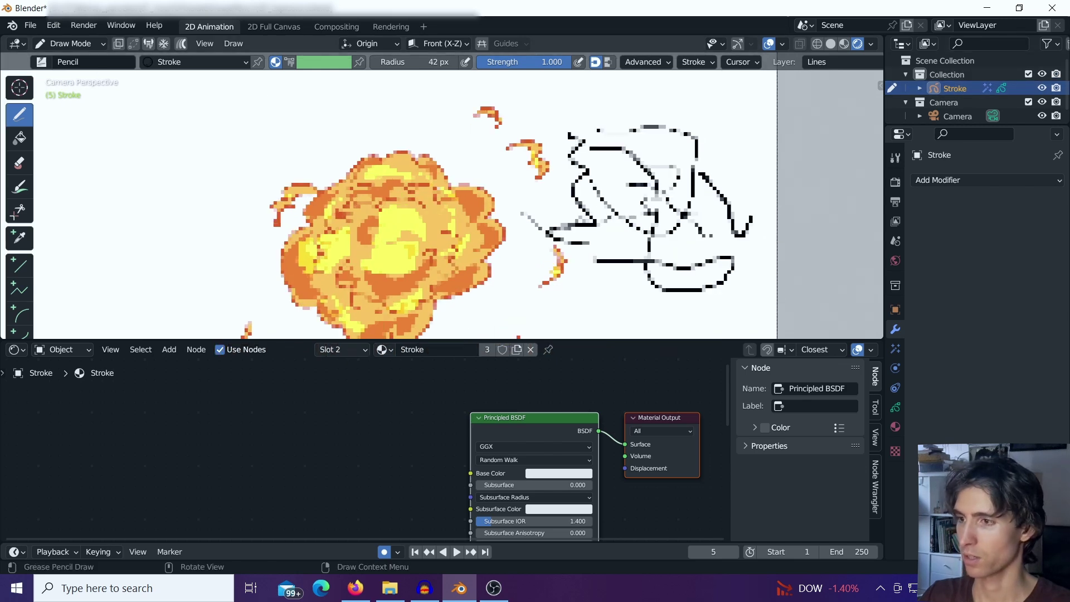
{"action": "middle_click_drag", "start_coordinate": [229, 87], "coordinate": [84, 85], "text": "shift"}
{"action": "left_click", "coordinate": [70, 43]}
{"action": "left_click", "coordinate": [67, 58]}
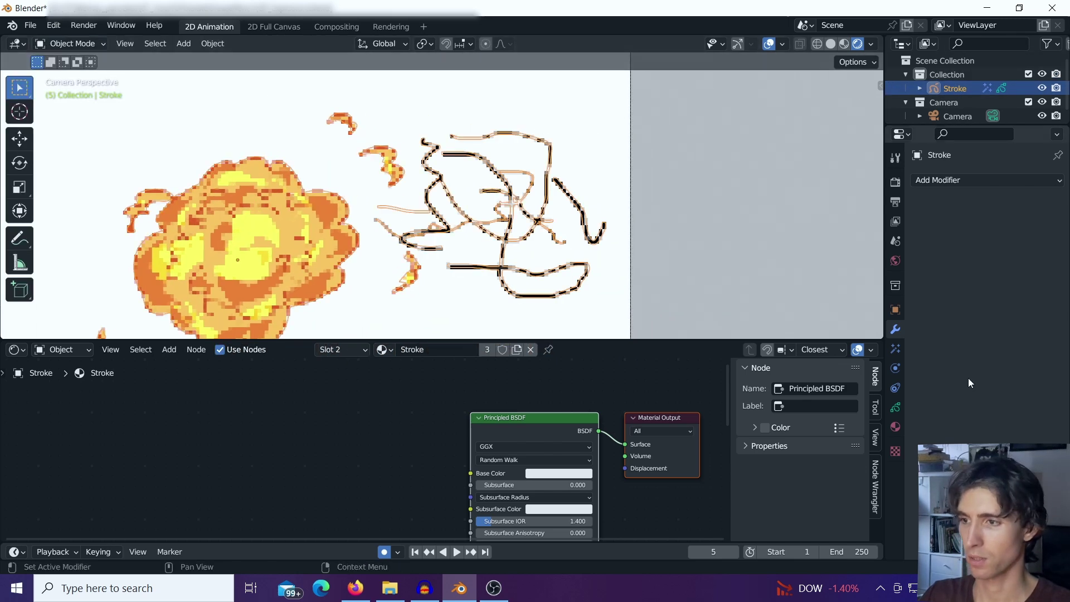
Step: Disable the Pixelate effect for both viewport and render, and hide the viewport overlays
{"action": "left_click", "coordinate": [894, 351]}
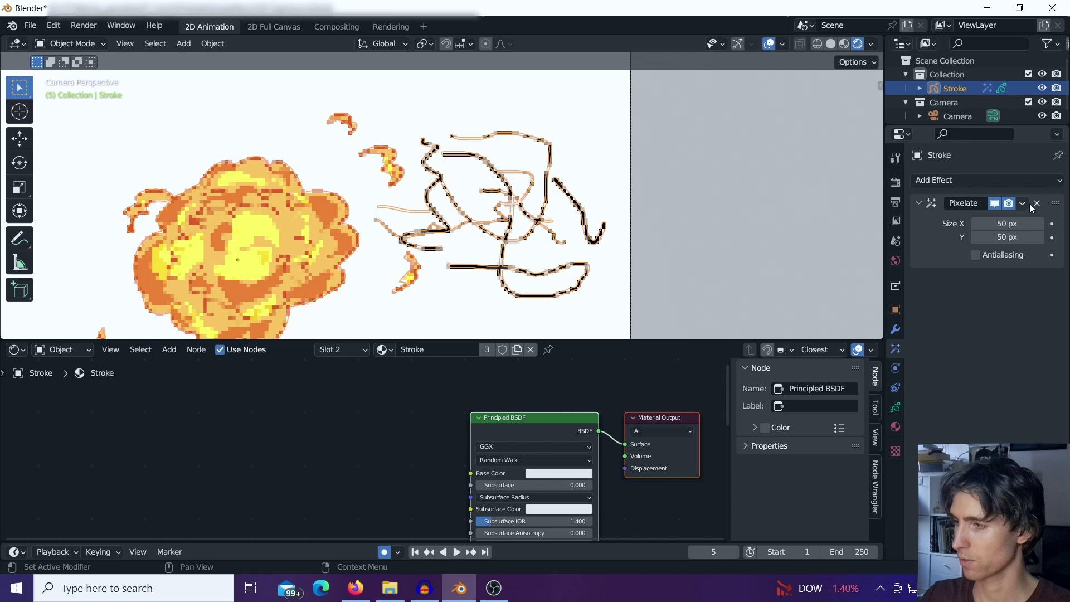
{"action": "left_click", "coordinate": [995, 204]}
{"action": "left_click", "coordinate": [1009, 204]}
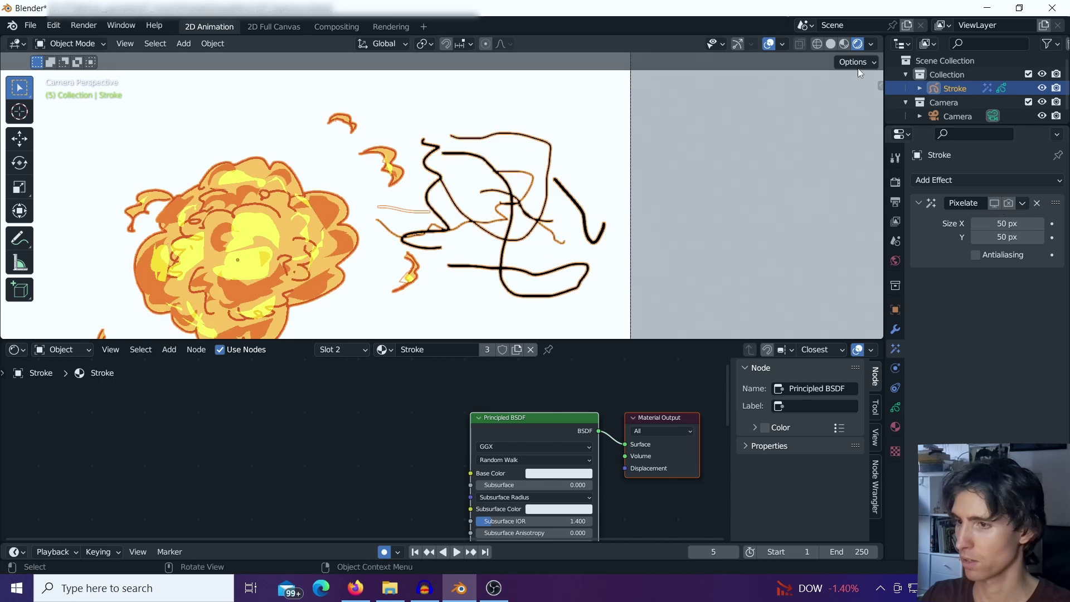
{"action": "left_click", "coordinate": [776, 44]}
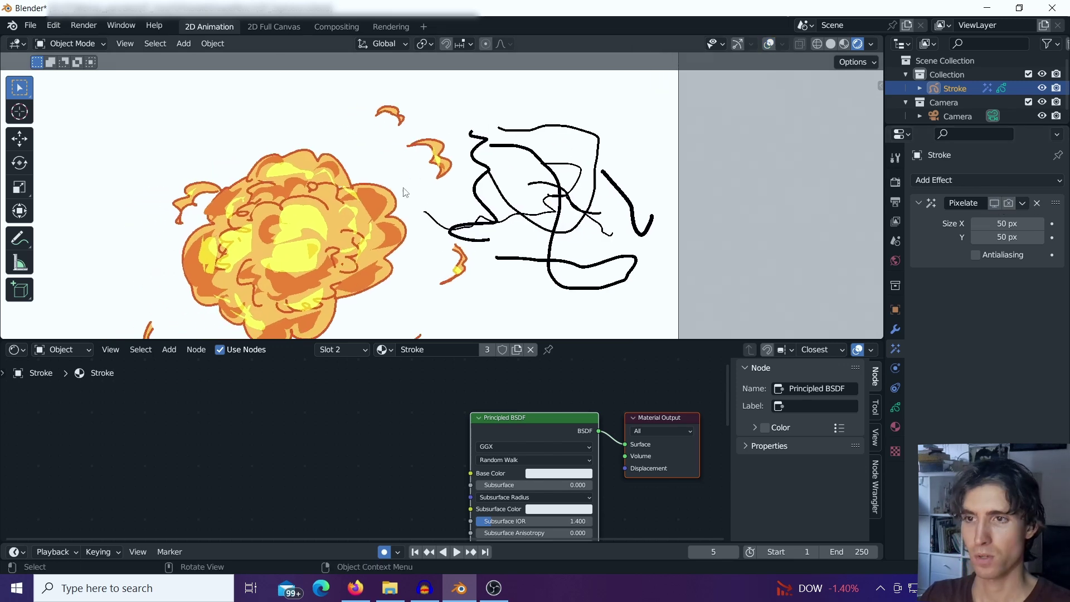
Step: Open the Compositing workspace with Use Nodes enabled and reposition the Render Layers node
{"action": "left_click", "coordinate": [341, 26]}
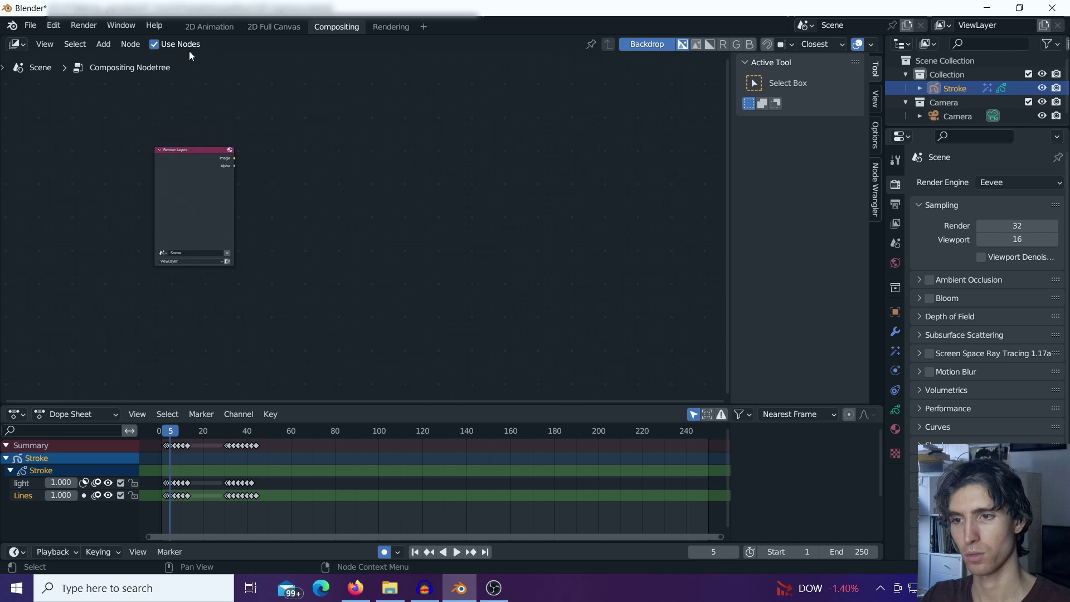
{"action": "left_click", "coordinate": [155, 45]}
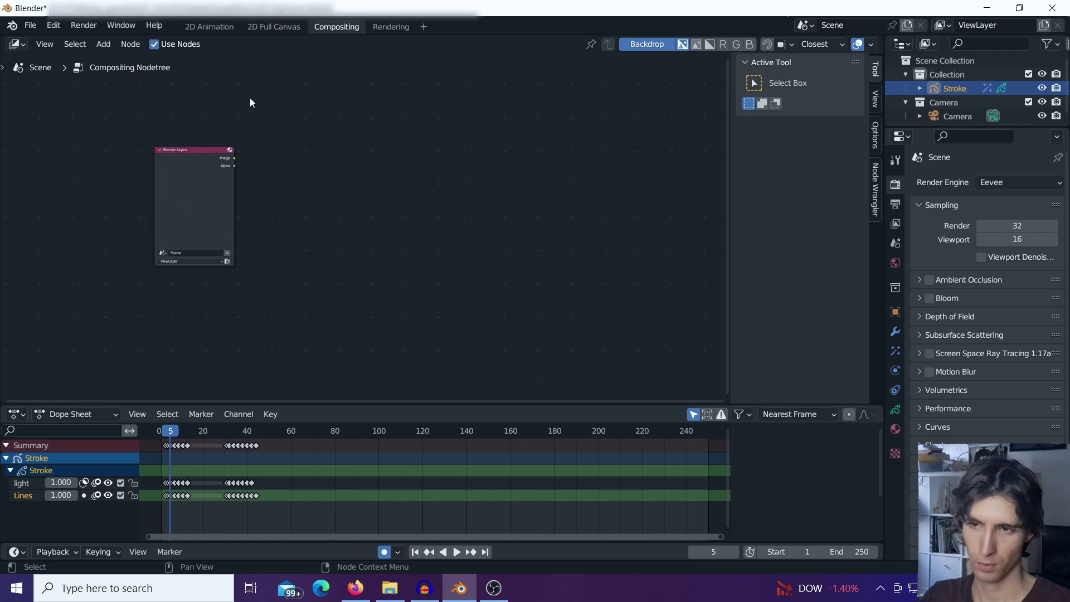
{"action": "left_click_drag", "start_coordinate": [229, 168], "coordinate": [234, 173]}
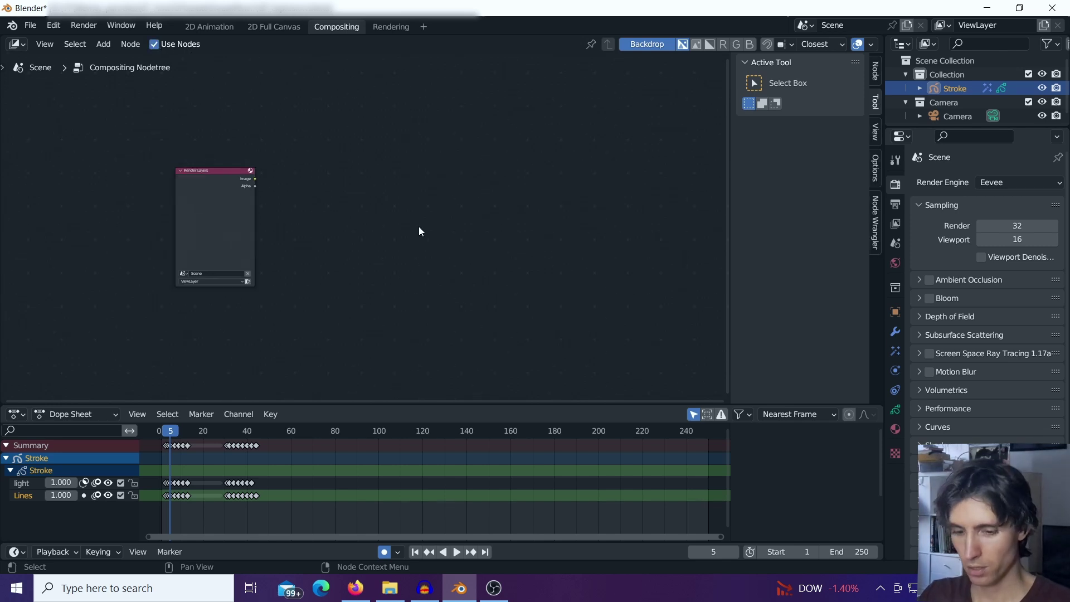
{"action": "key", "text": "shift+a"}
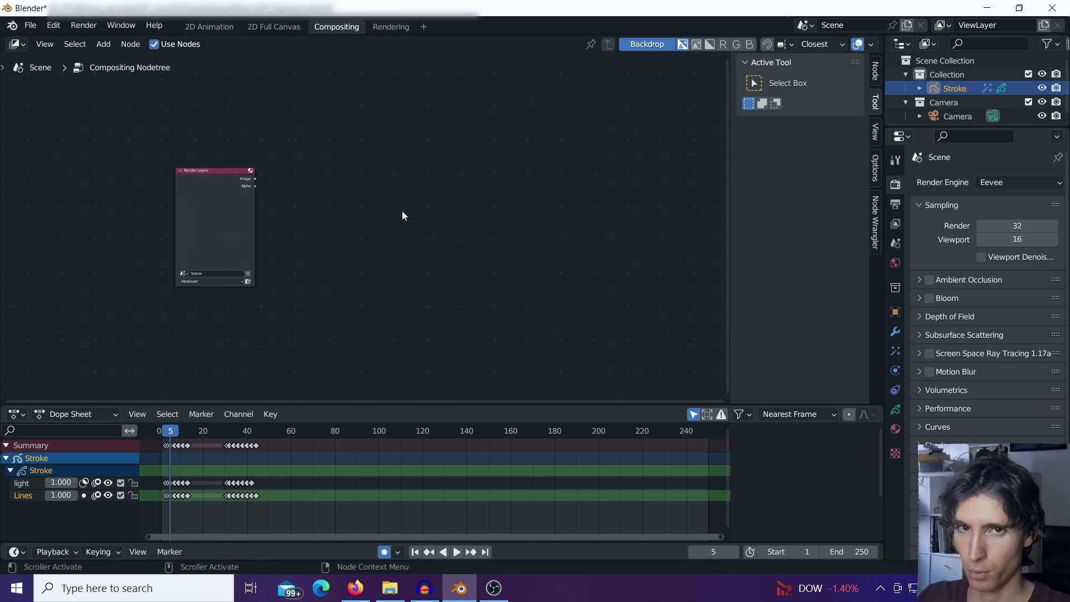
{"action": "left_click", "coordinate": [413, 185]}
Step: Render the current frame, examine the explosion and scribbled strokes up close, and close the render result
{"action": "key", "text": "F12"}
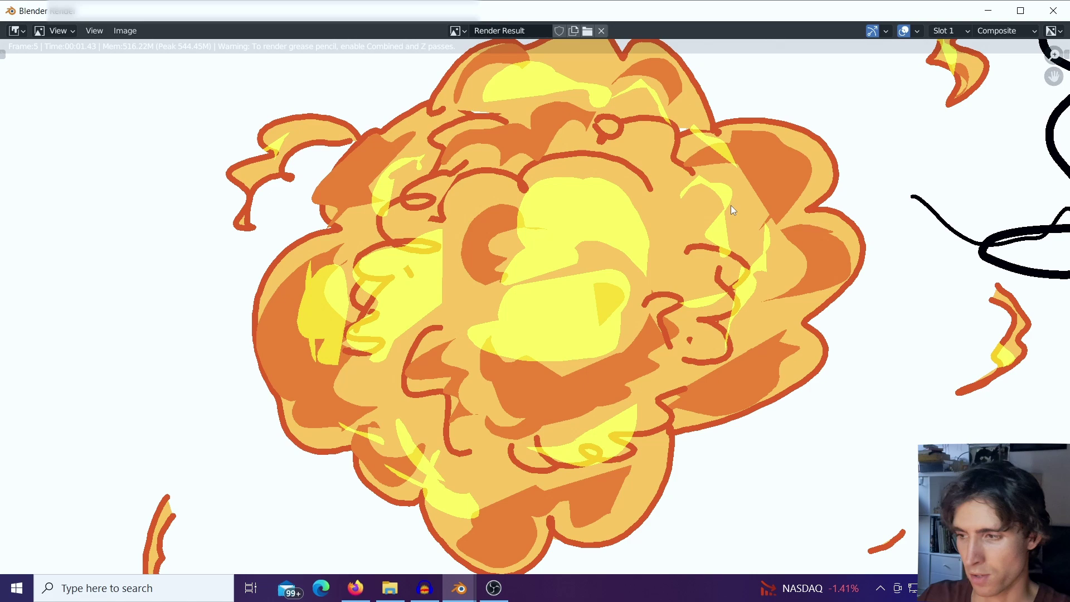
{"action": "scroll", "coordinate": [603, 255], "scroll_direction": "up", "scroll_amount": 6}
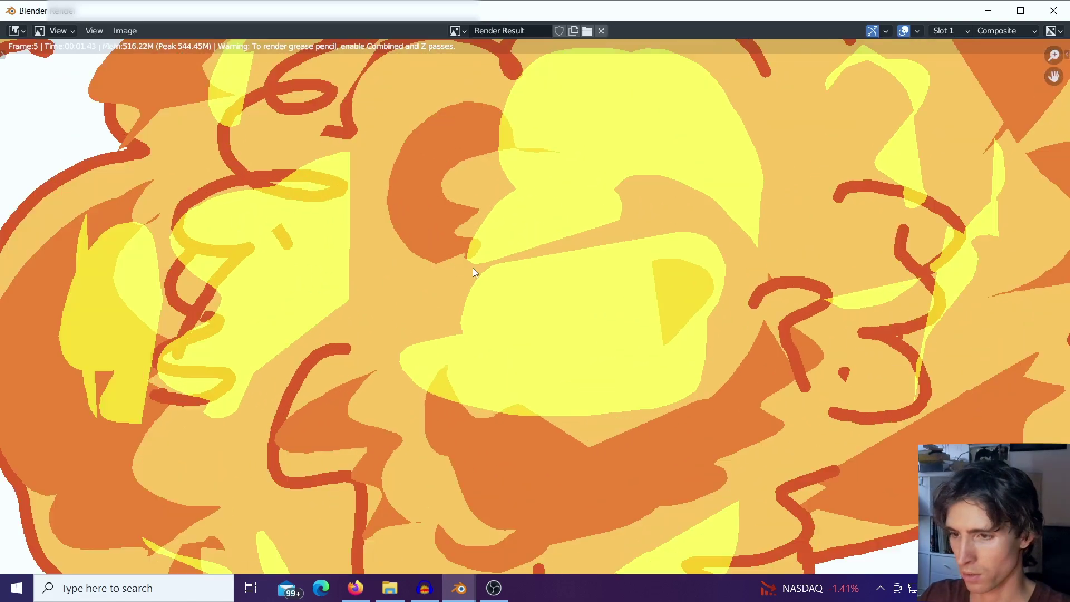
{"action": "scroll", "coordinate": [555, 306], "scroll_direction": "down", "scroll_amount": 6}
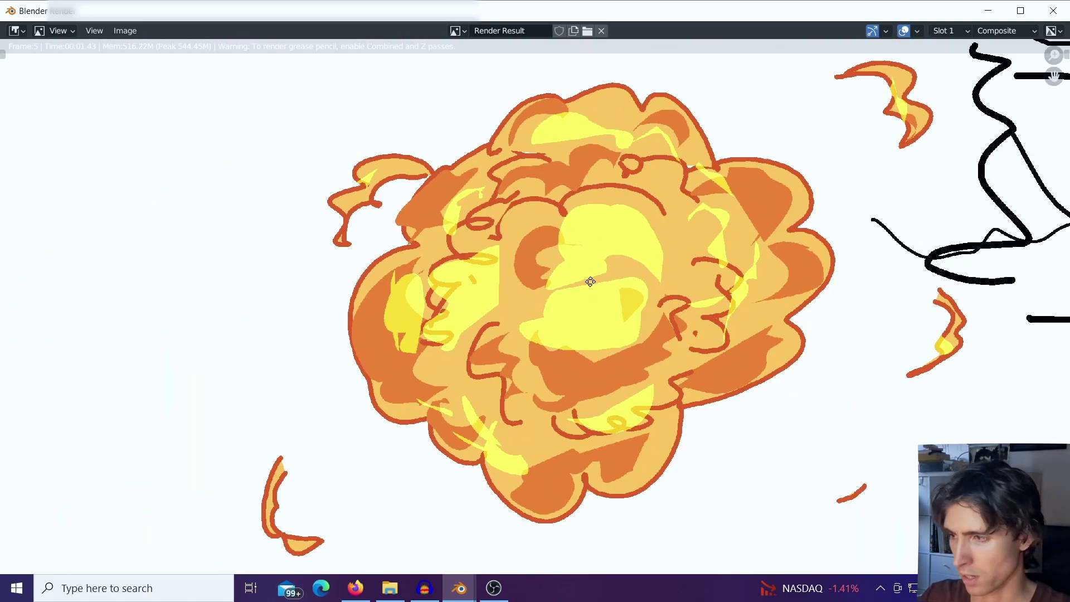
{"action": "middle_click_drag", "start_coordinate": [701, 279], "coordinate": [487, 282]}
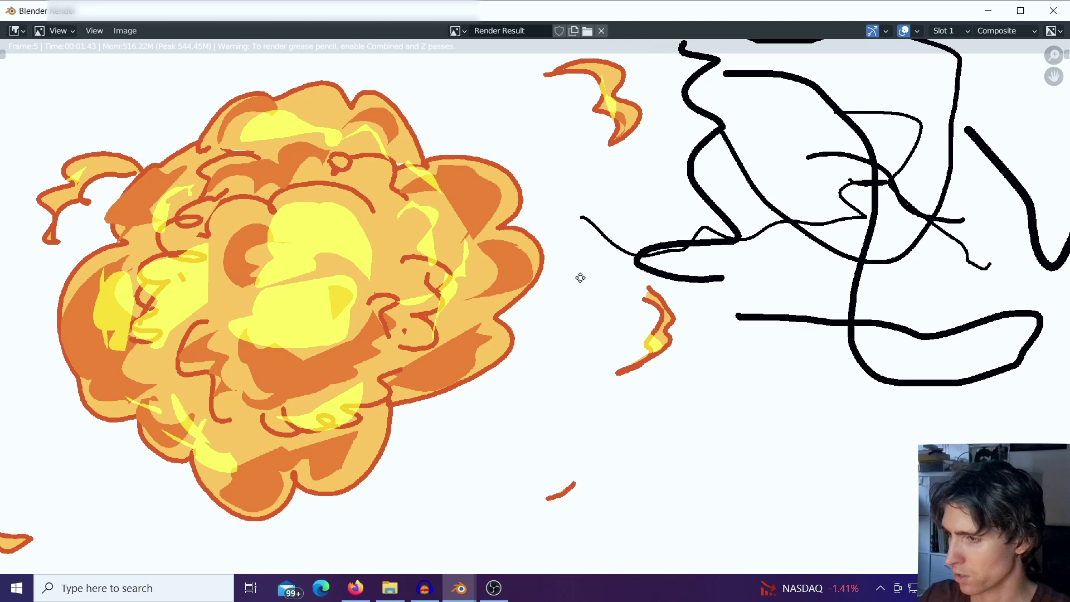
{"action": "middle_click_drag", "start_coordinate": [580, 277], "coordinate": [592, 288]}
{"action": "left_click", "coordinate": [1057, 3]}
Step: Move the Render Layers node slightly farther from the Composite and Viewer nodes
{"action": "scroll", "coordinate": [342, 216], "scroll_direction": "down", "scroll_amount": 3}
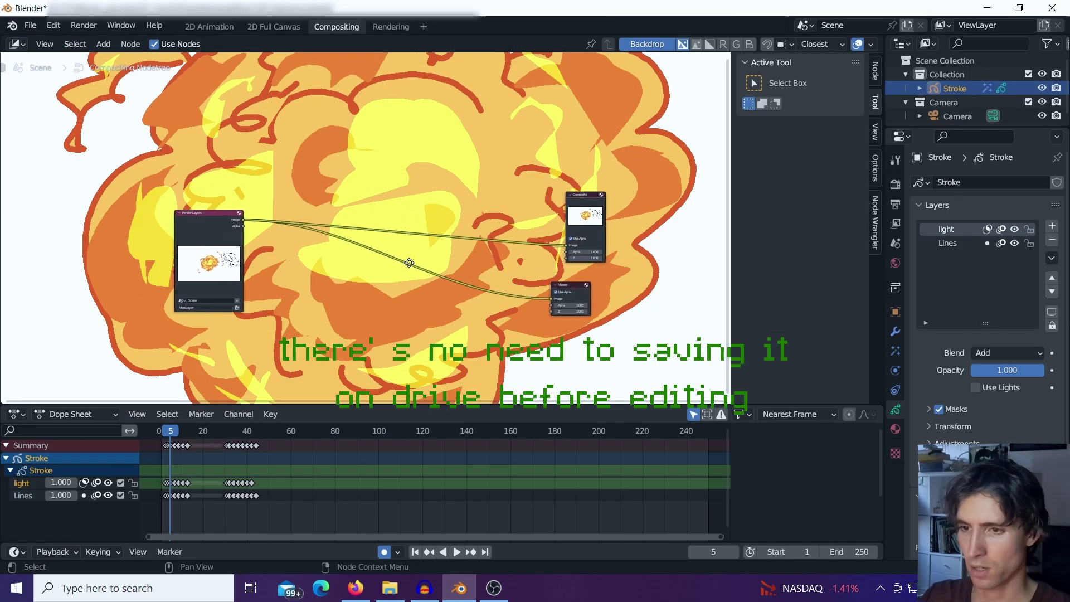
{"action": "middle_click_drag", "start_coordinate": [342, 216], "coordinate": [319, 158]}
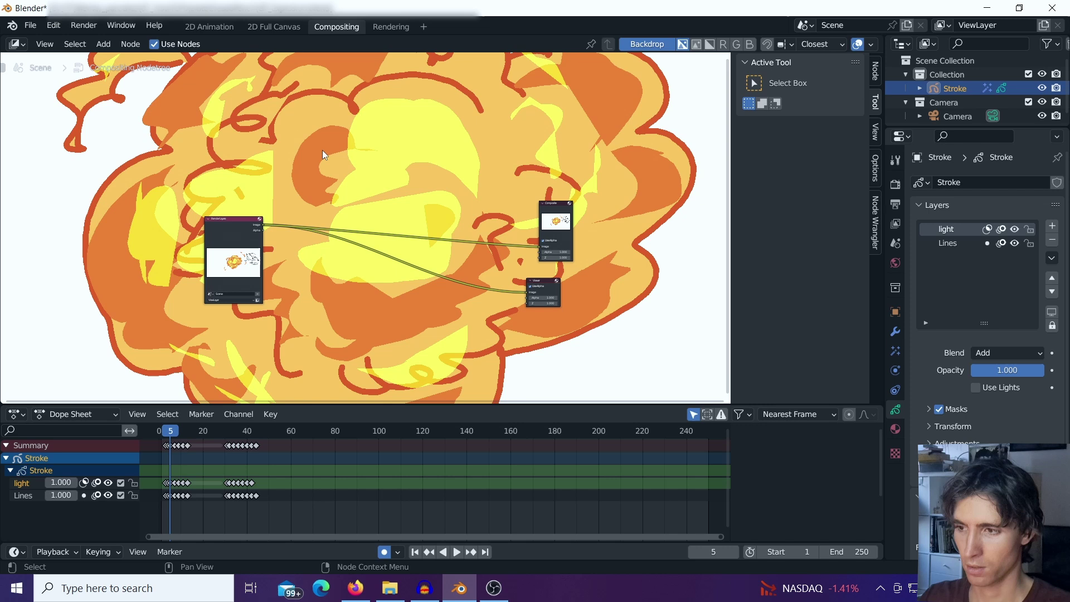
{"action": "left_click_drag", "start_coordinate": [247, 222], "coordinate": [236, 220]}
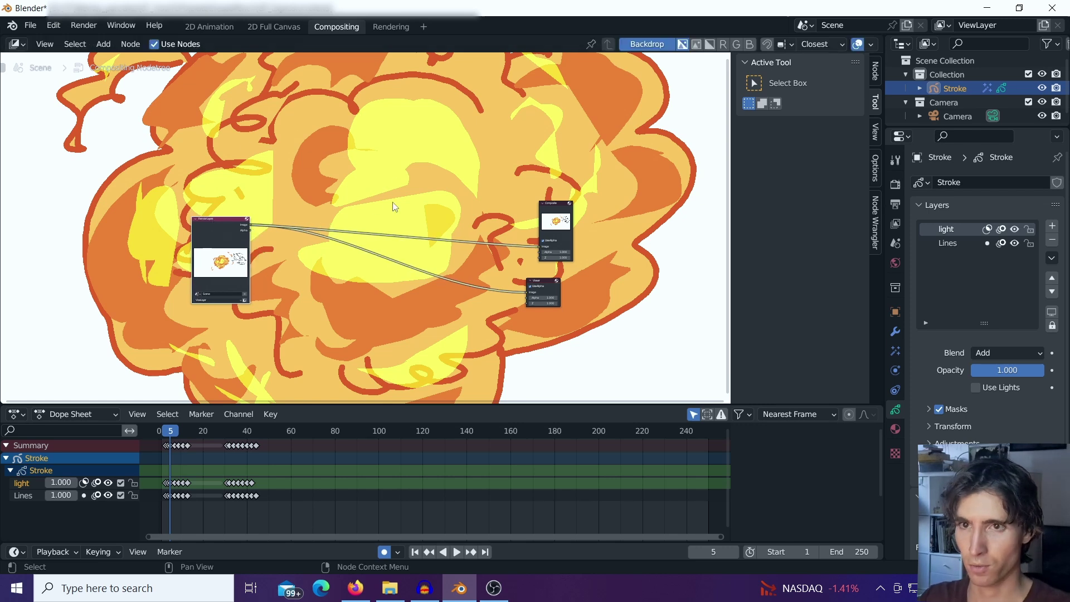
{"action": "middle_click_drag", "start_coordinate": [394, 204], "coordinate": [399, 175]}
Step: Zoom the compositor's backdrop image out and back in
{"action": "key", "text": "v"}
{"action": "key", "text": "v"}
{"action": "key", "text": "v"}
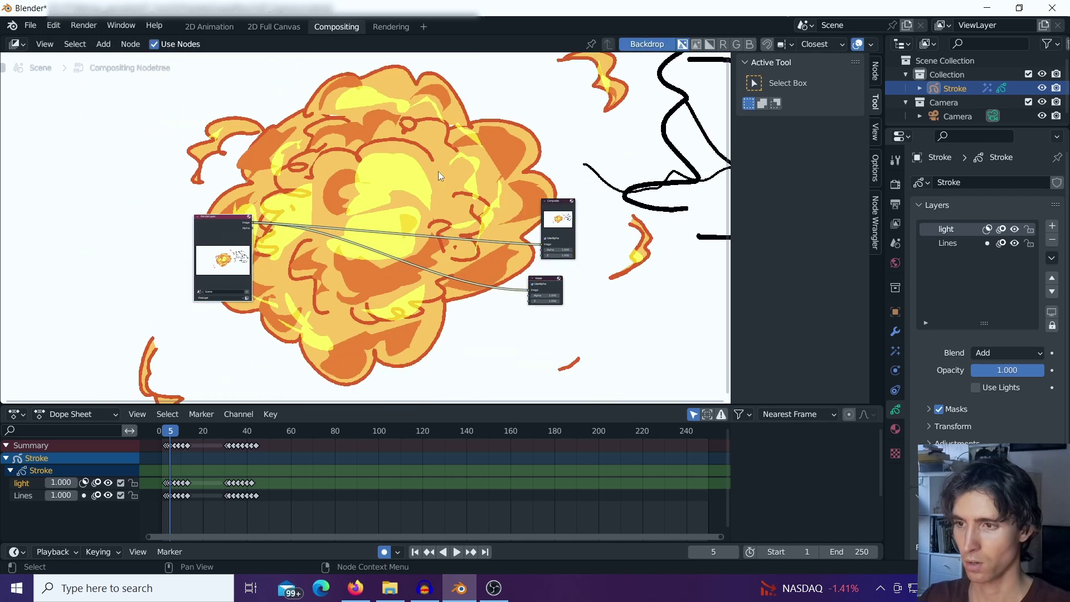
{"action": "key", "text": "alt+v"}
{"action": "key", "text": "alt+v"}
{"action": "key", "text": "alt+v"}
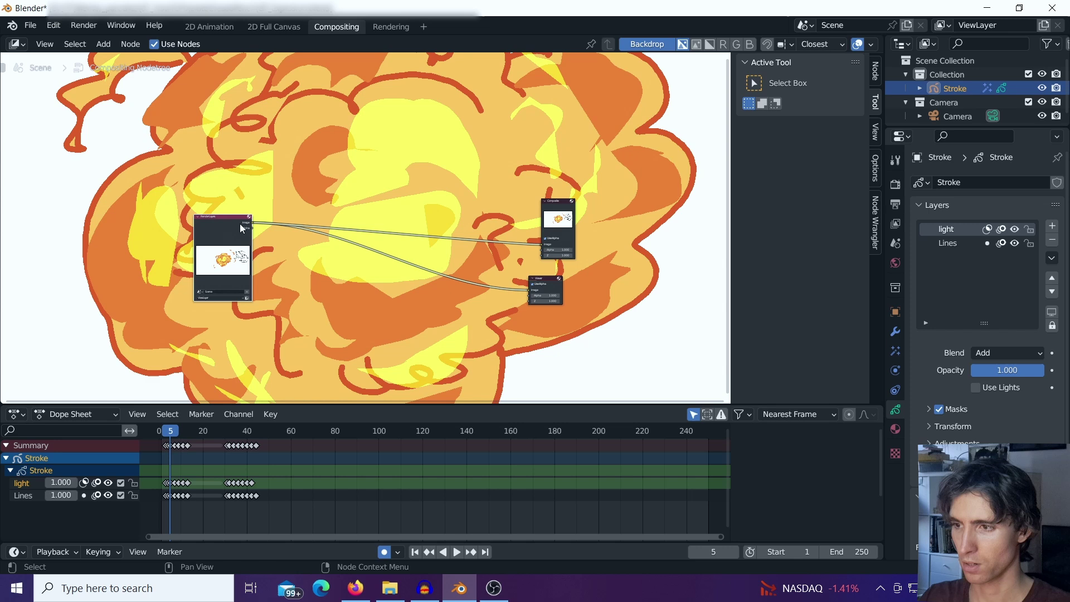
Step: Make room beside the Render Layers node and insert a Scale node on its link to the Composite node
{"action": "left_click_drag", "start_coordinate": [234, 219], "coordinate": [222, 218]}
{"action": "key", "text": "shift+a"}
{"action": "left_click", "coordinate": [291, 199]}
{"action": "type", "text": "scale"}
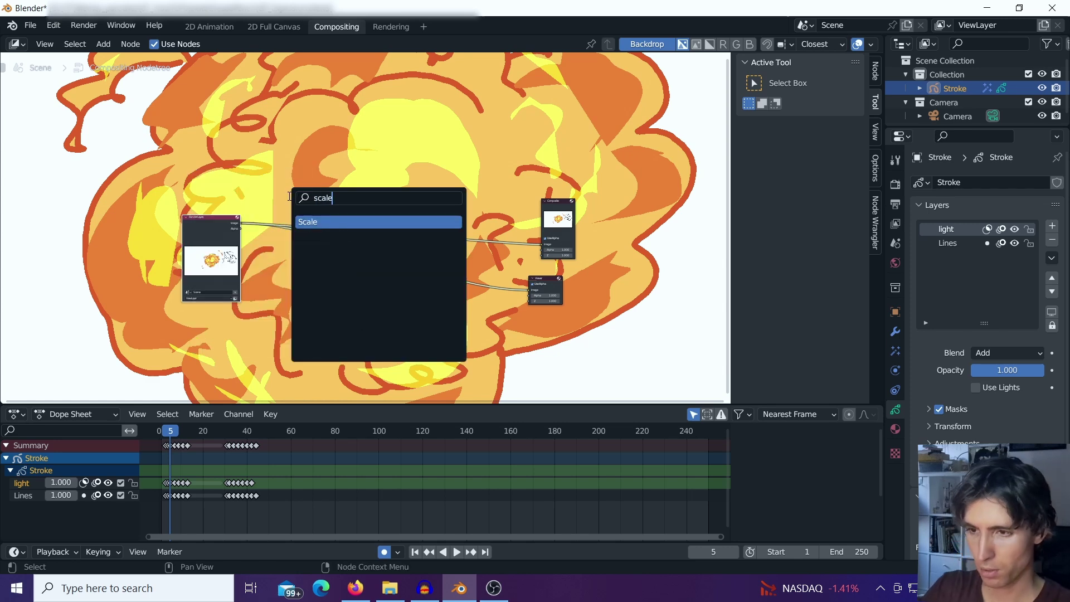
{"action": "key", "text": "Return"}
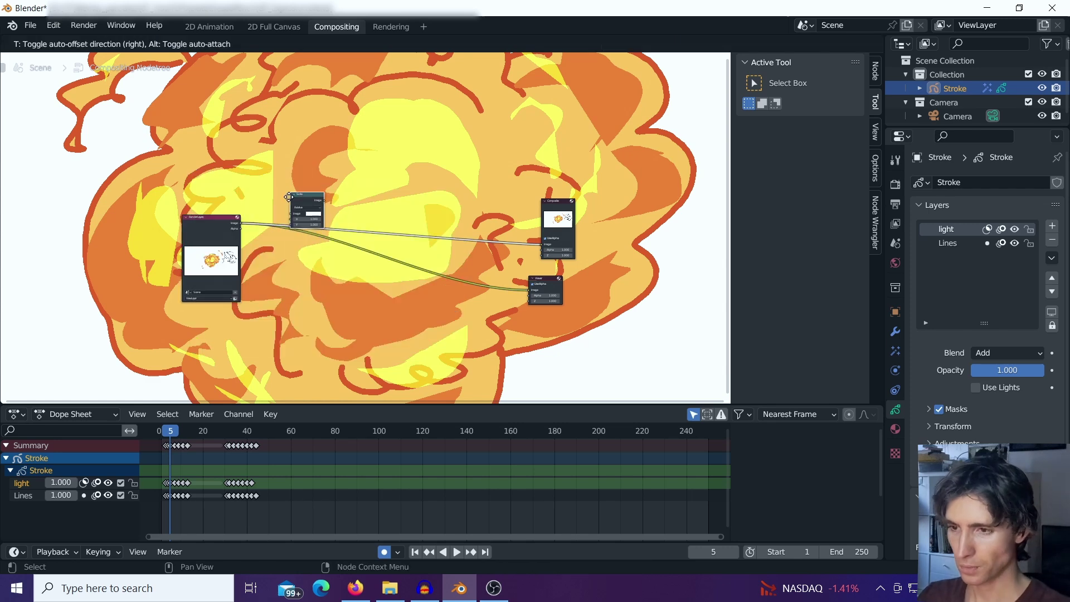
{"action": "left_click", "coordinate": [294, 200]}
Step: Insert a Pixelate node on the link between the Scale node and the Composite node
{"action": "scroll", "coordinate": [397, 195], "scroll_direction": "up", "scroll_amount": 2}
{"action": "key", "text": "shift+a"}
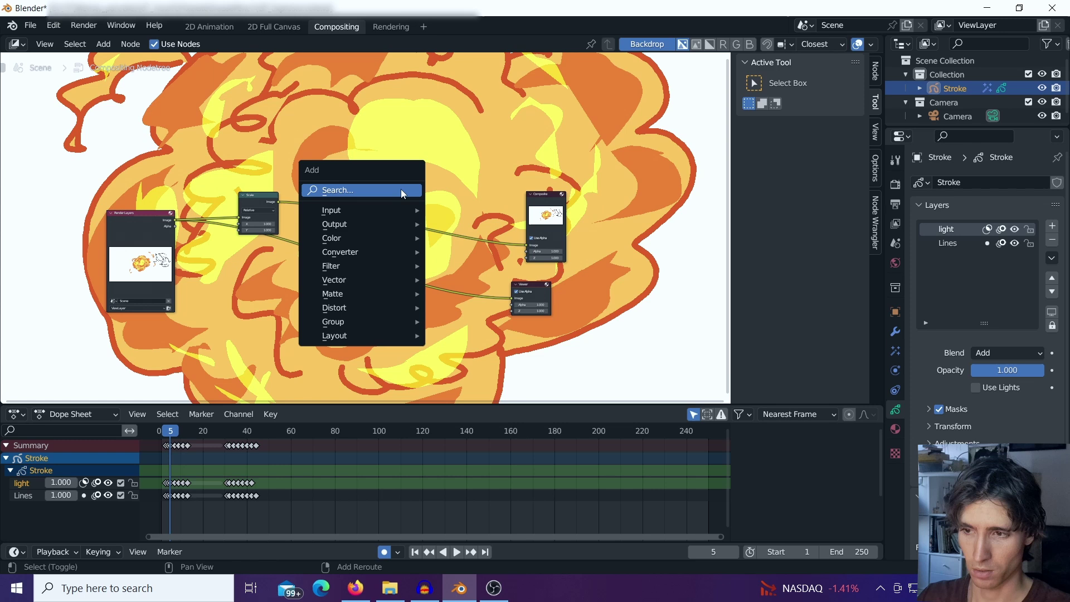
{"action": "left_click", "coordinate": [389, 193]}
{"action": "type", "text": "pixel"}
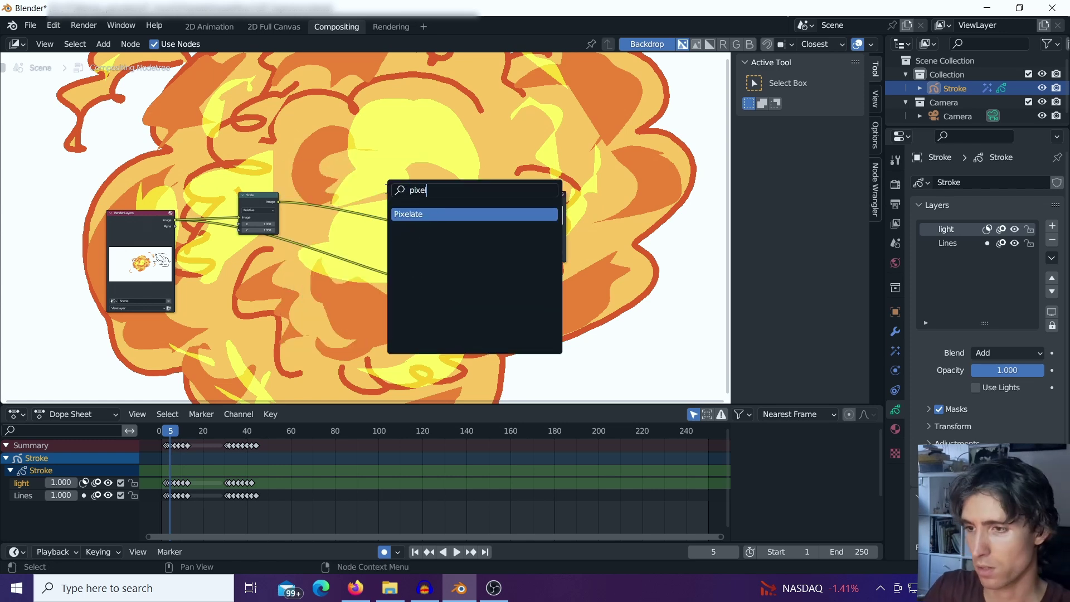
{"action": "key", "text": "Return"}
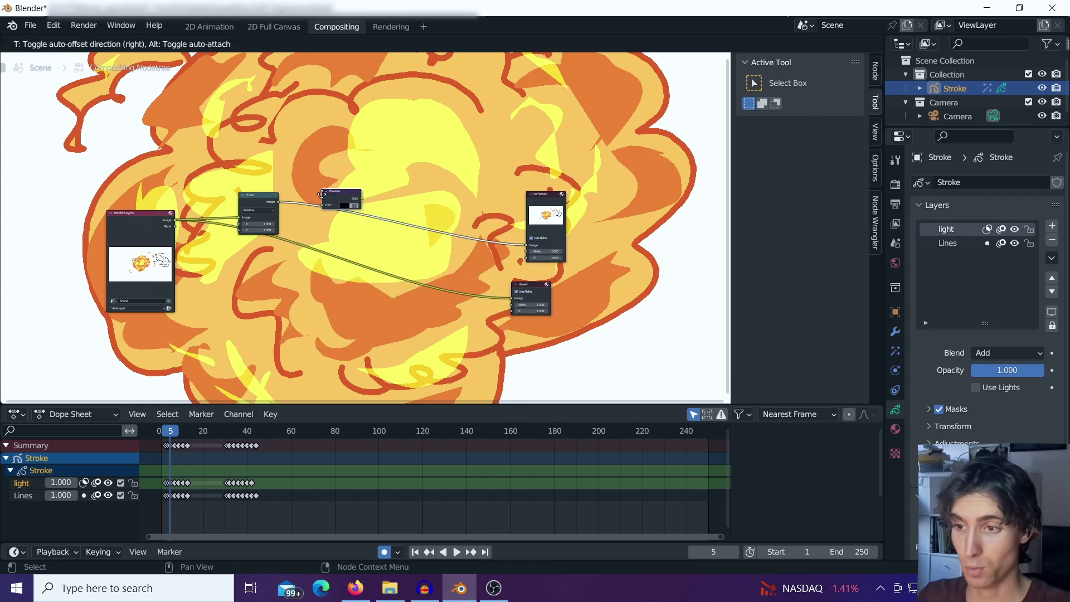
{"action": "left_click", "coordinate": [321, 194]}
Step: Insert a second Scale node between the Pixelate and Composite nodes, and shift the Pixelate node slightly toward the first Scale node
{"action": "key", "text": "shift+a"}
{"action": "left_click", "coordinate": [399, 200]}
{"action": "type", "text": "scale"}
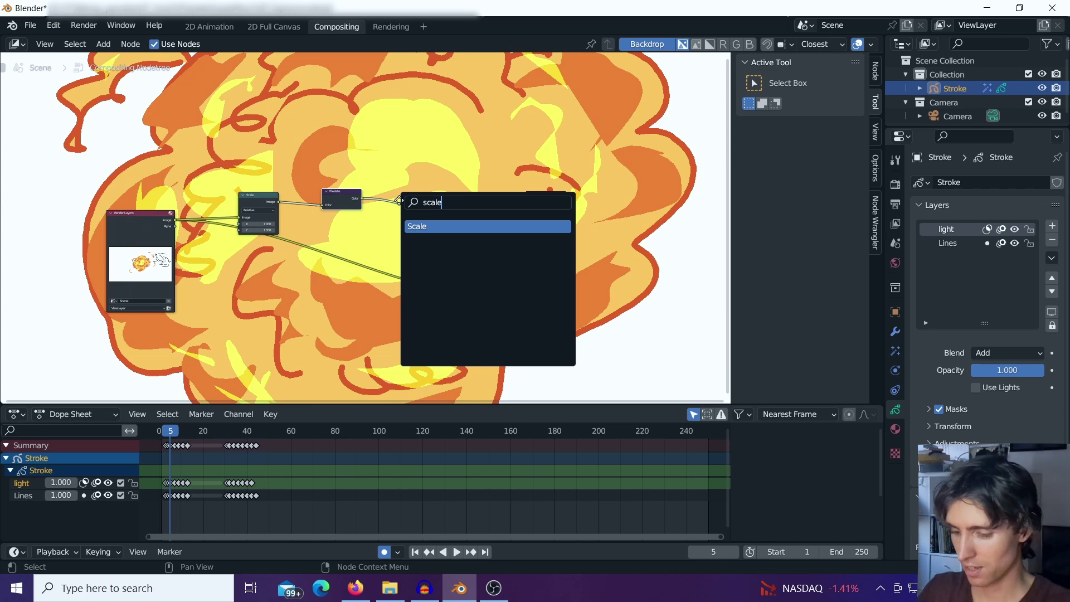
{"action": "key", "text": "Return"}
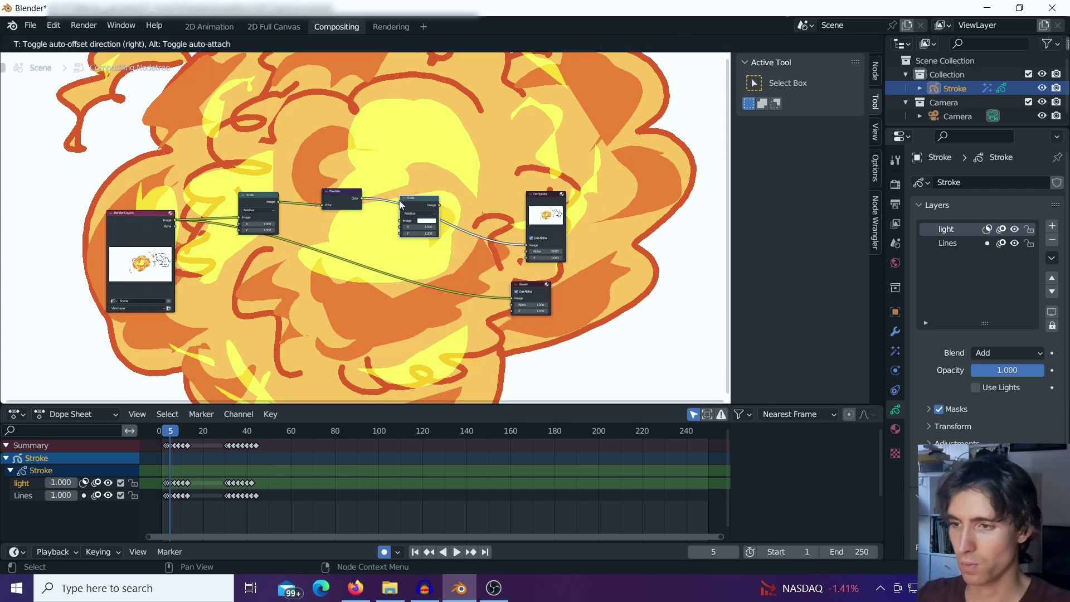
{"action": "left_click", "coordinate": [399, 201]}
{"action": "key", "text": "Home"}
{"action": "scroll", "coordinate": [322, 218], "scroll_direction": "up", "scroll_amount": 2}
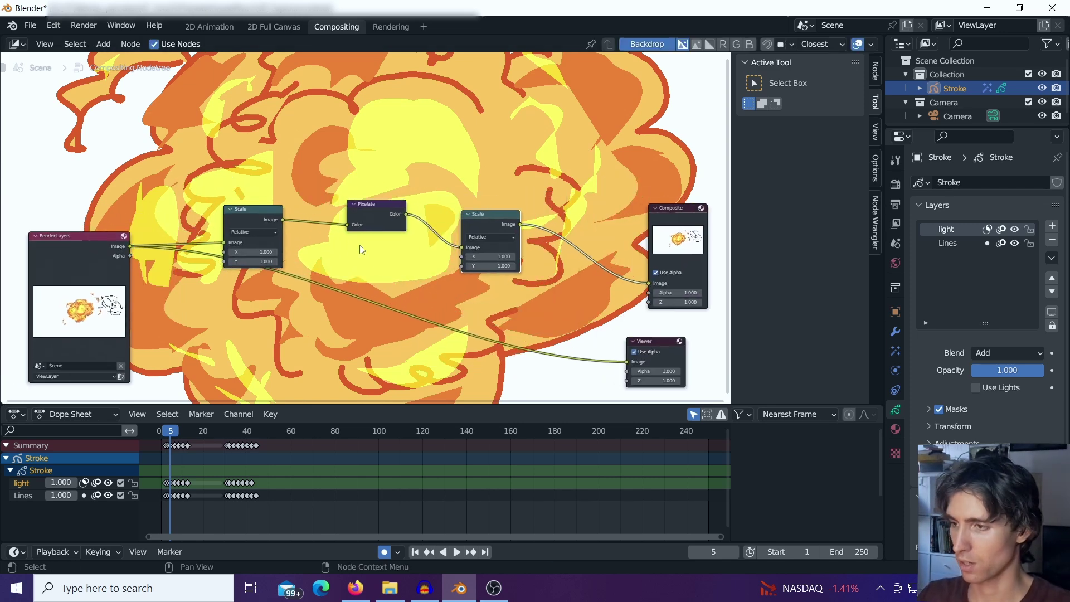
{"action": "scroll", "coordinate": [439, 214], "scroll_direction": "up", "scroll_amount": 1}
{"action": "left_click_drag", "start_coordinate": [365, 209], "coordinate": [356, 210]}
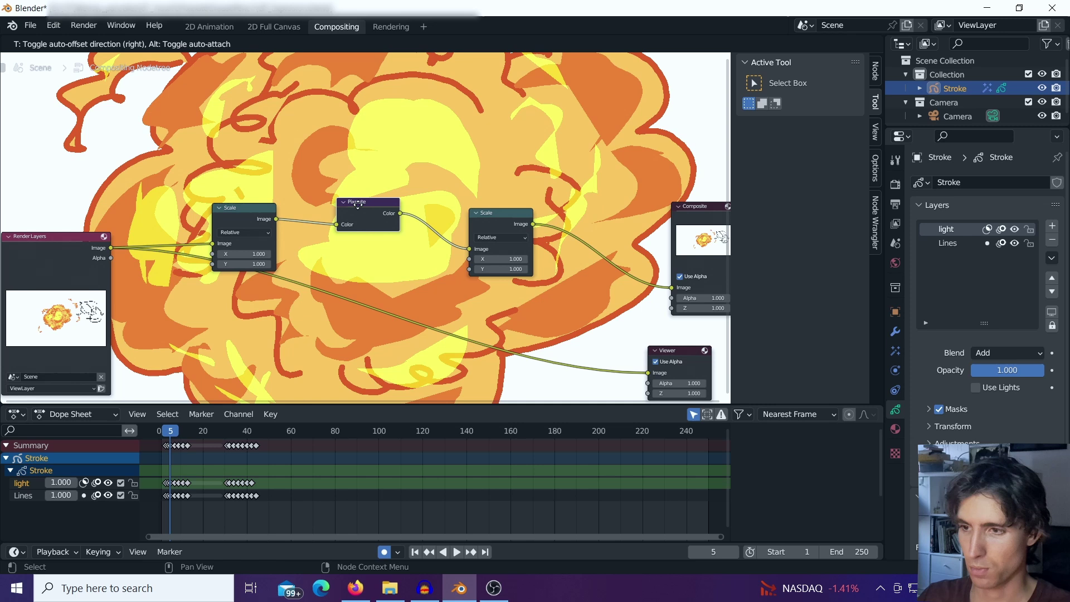
Step: Set both the X and Y factors of the first Scale node to 0.1
{"action": "middle_click_drag", "start_coordinate": [378, 245], "coordinate": [443, 243]}
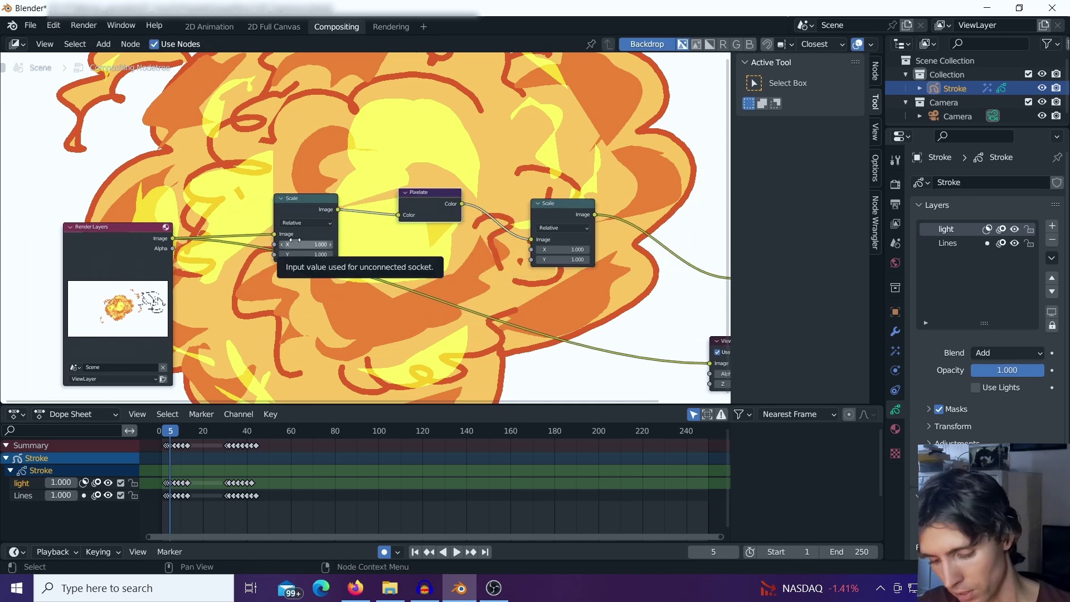
{"action": "left_click_drag", "start_coordinate": [295, 244], "coordinate": [296, 247]}
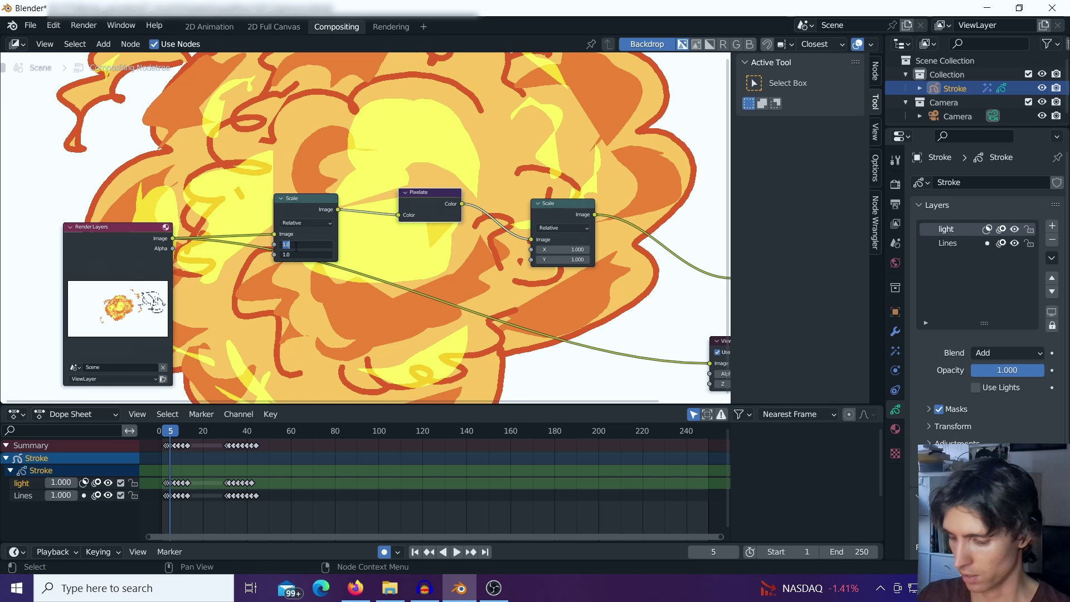
{"action": "key", "text": "BackSpace"}
{"action": "key", "text": "Return"}
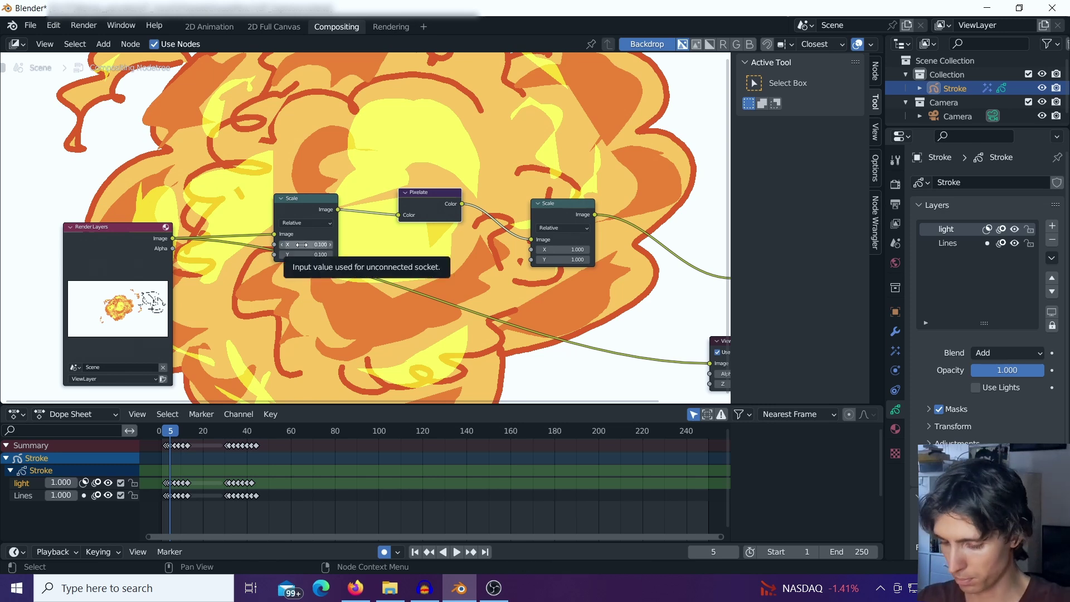
Step: Set both the X and Y factors of the first Scale node to 0.2
{"action": "left_click_drag", "start_coordinate": [302, 244], "coordinate": [302, 252]}
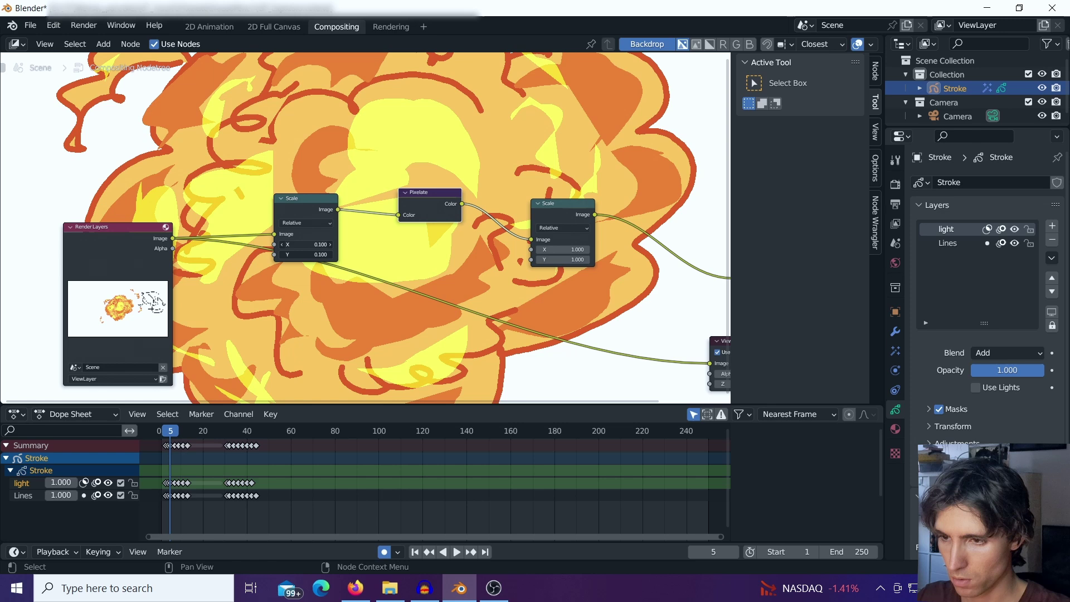
{"action": "type", "text": ".2"}
{"action": "key", "text": "Return"}
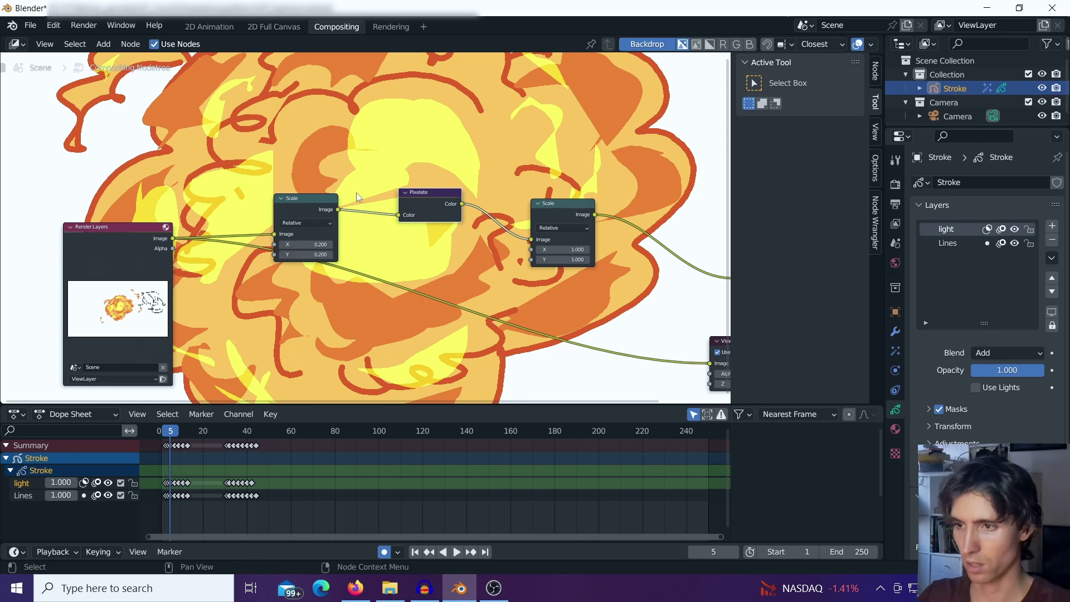
Step: Set the second Scale node's X and Y factors to 5 and connect its output to the Viewer
{"action": "left_click_drag", "start_coordinate": [573, 249], "coordinate": [572, 260]}
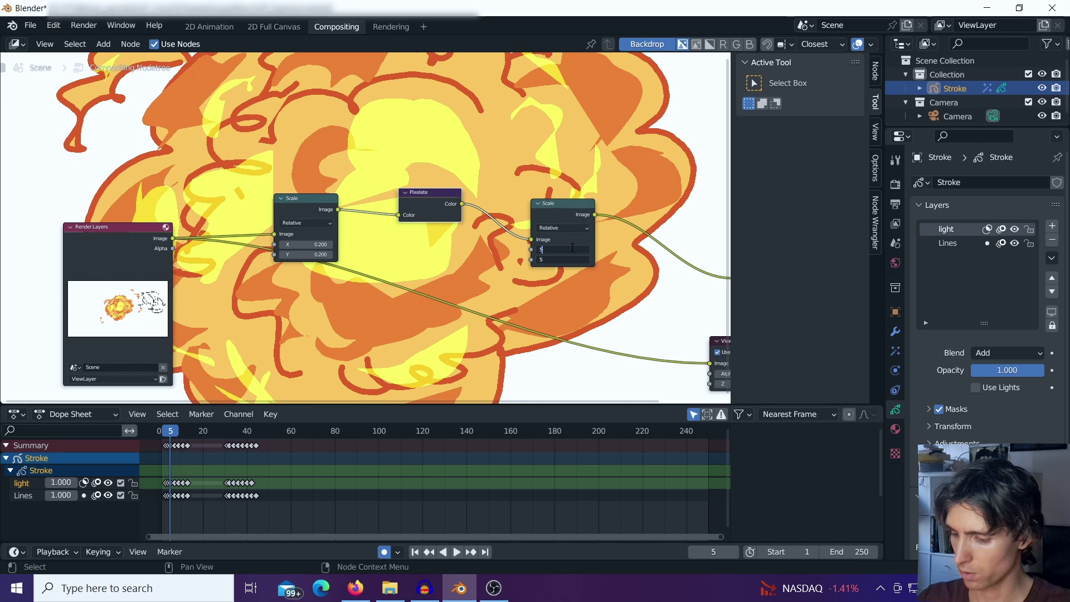
{"action": "key", "text": "Return"}
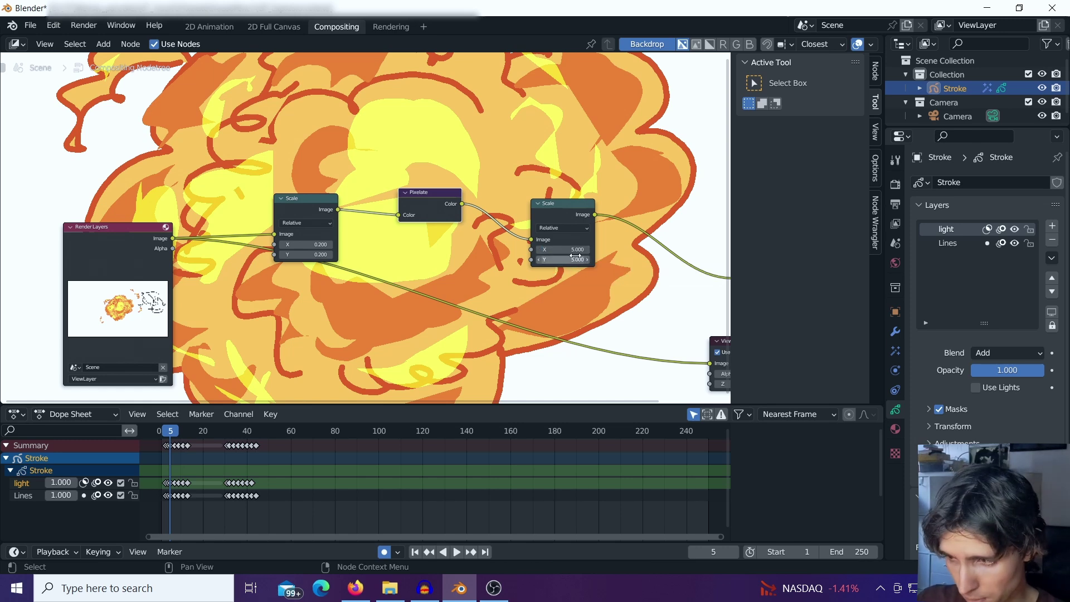
{"action": "middle_click_drag", "start_coordinate": [553, 205], "coordinate": [525, 208]}
{"action": "left_click", "coordinate": [523, 192], "text": "ctrl+shift"}
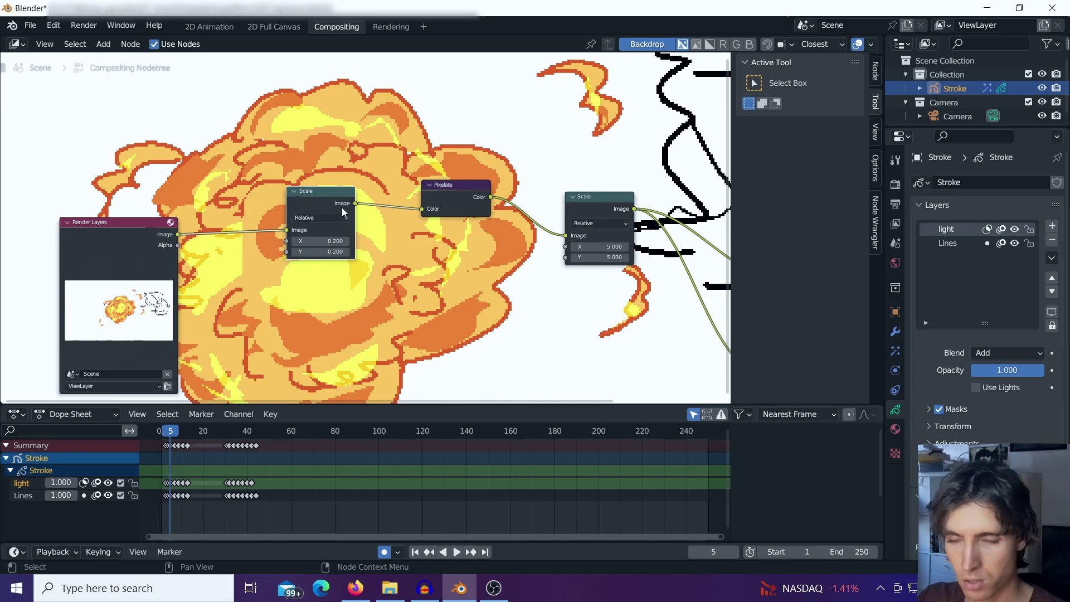
Step: Nudge the two Scale nodes slightly and move the Pixelate node a little closer to the first one
{"action": "left_click_drag", "start_coordinate": [337, 197], "coordinate": [336, 196]}
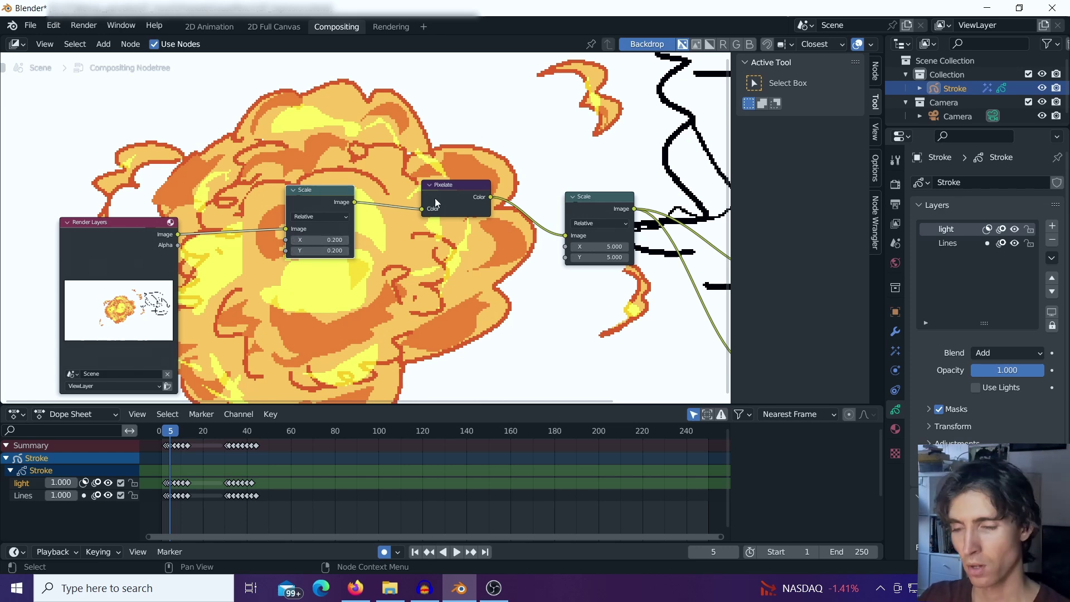
{"action": "mouse_move", "coordinate": [448, 189]}
{"action": "left_mouse_down"}
{"action": "mouse_move", "coordinate": [386, 191]}
{"action": "mouse_move", "coordinate": [437, 187]}
{"action": "left_mouse_up"}
{"action": "left_click_drag", "start_coordinate": [606, 196], "coordinate": [604, 192]}
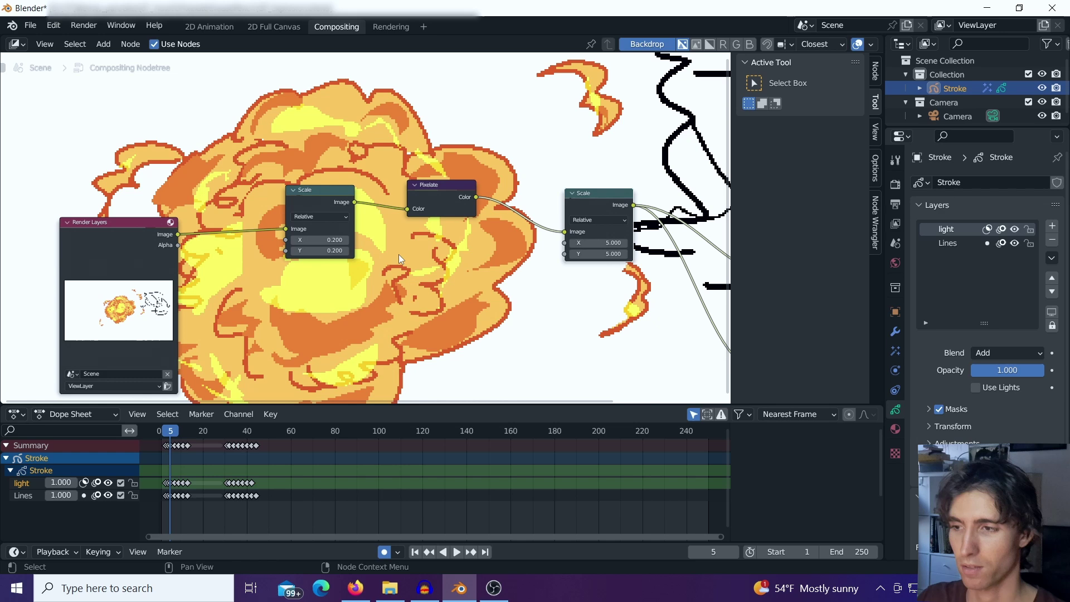
Step: Preview the Render Layers output and the first Scale node's output on the backdrop, enlarging the downscaled image to inspect it
{"action": "left_click", "coordinate": [115, 222]}
{"action": "left_click", "coordinate": [122, 224], "text": "ctrl+shift"}
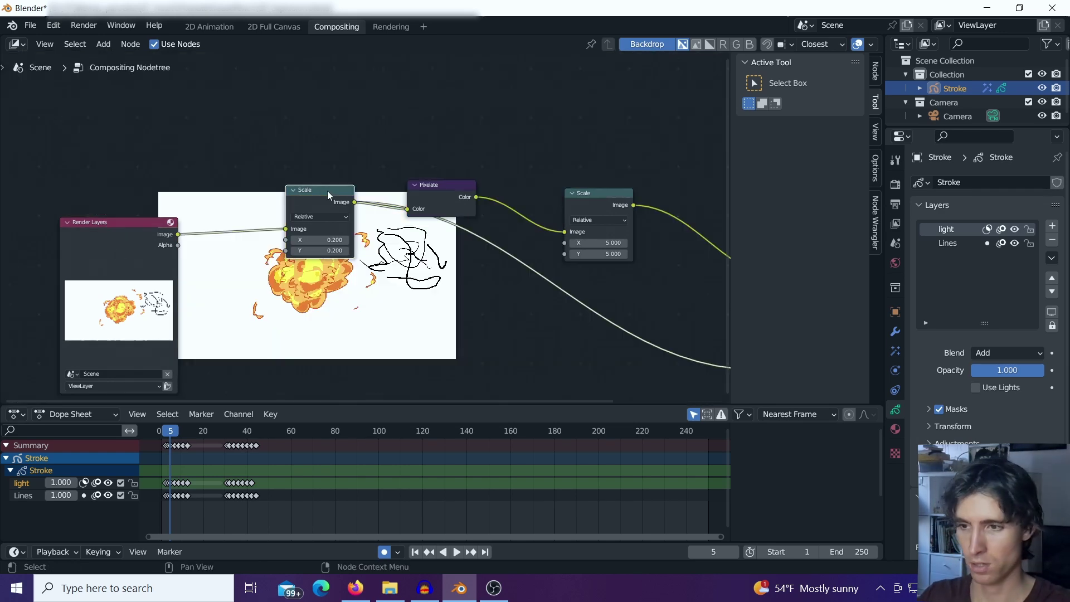
{"action": "middle_click_drag", "start_coordinate": [326, 191], "coordinate": [354, 142]}
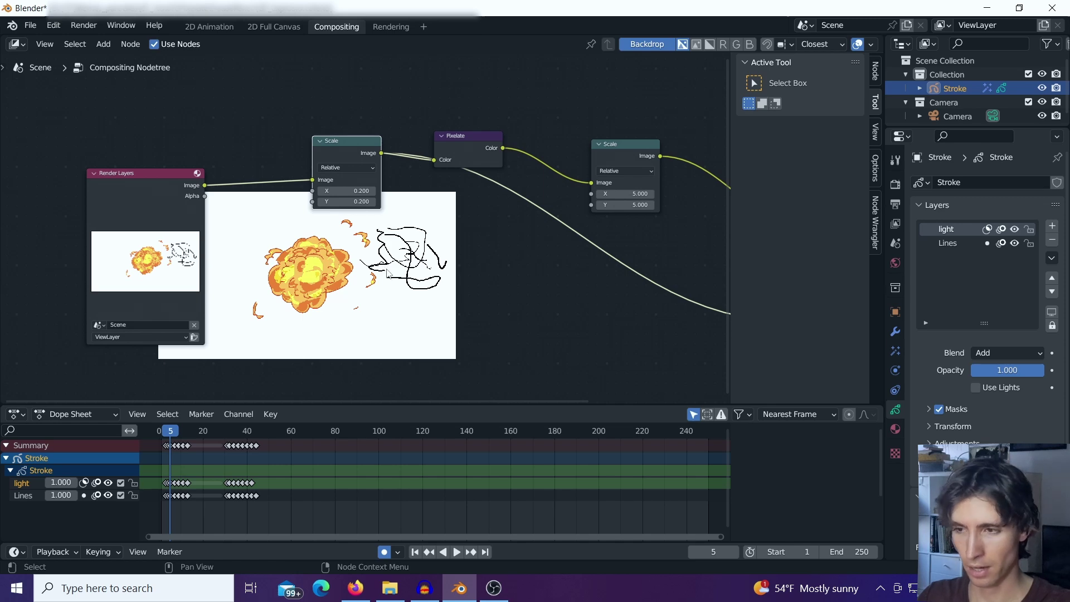
{"action": "key", "text": "v"}
{"action": "key", "text": "alt+v"}
{"action": "key", "text": "alt+v"}
{"action": "key", "text": "alt+v"}
{"action": "key", "text": "alt+v"}
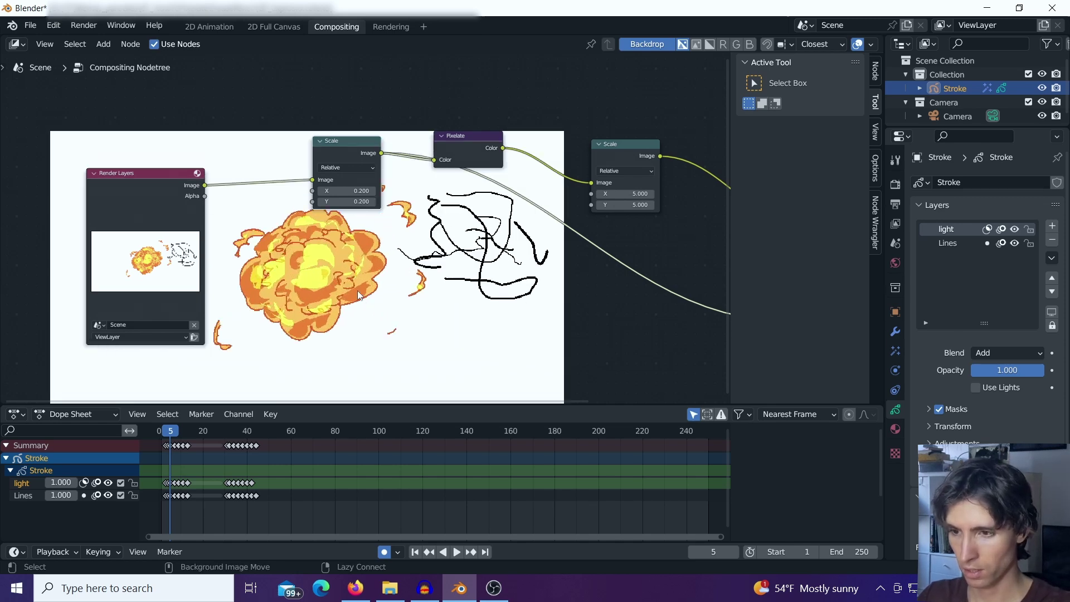
{"action": "key", "text": "alt+v"}
{"action": "key", "text": "alt+v"}
{"action": "key", "text": "alt+v"}
{"action": "key", "text": "alt+v"}
{"action": "key", "text": "alt+v"}
{"action": "key", "text": "alt+v"}
{"action": "key", "text": "alt+v"}
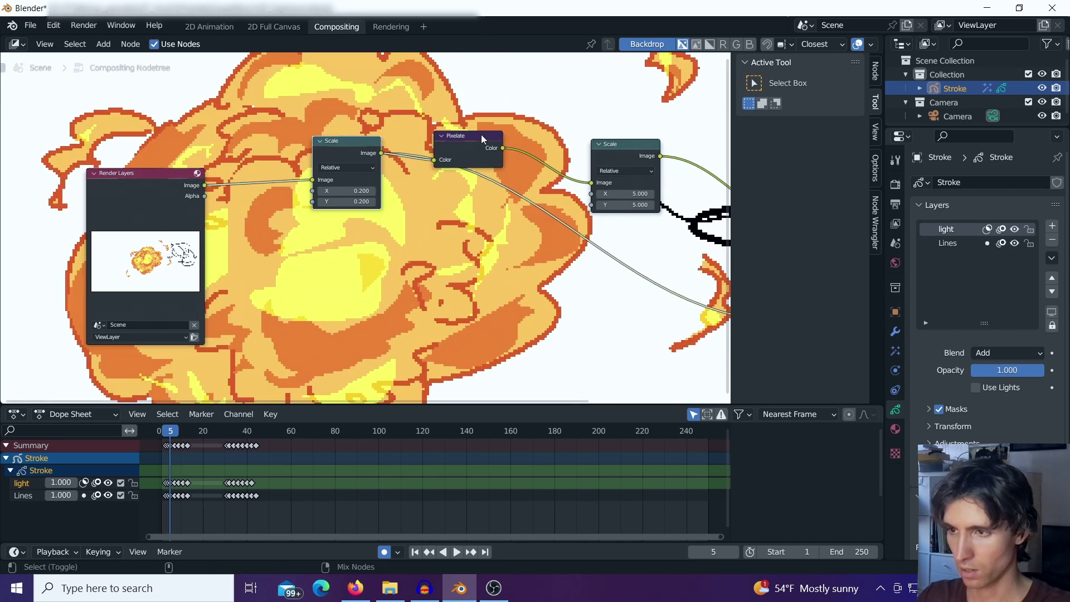
Step: Preview the Pixelate node's output on the backdrop and shrink the backdrop image to inspect it
{"action": "left_click", "coordinate": [480, 136], "text": "ctrl+shift"}
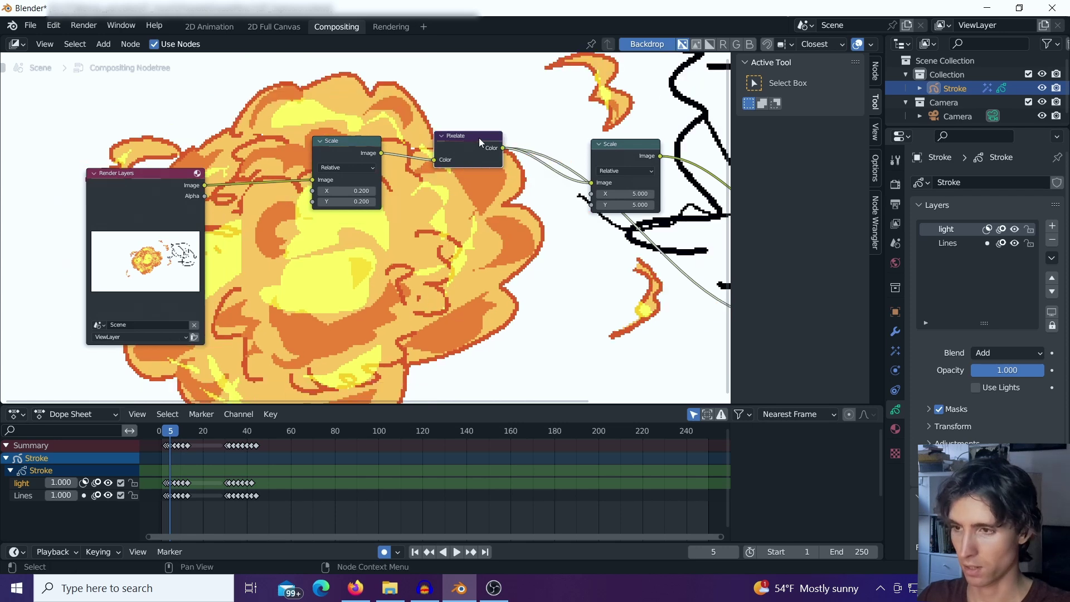
{"action": "key", "text": "v"}
{"action": "key", "text": "v"}
{"action": "key", "text": "v"}
{"action": "key", "text": "v"}
{"action": "key", "text": "v"}
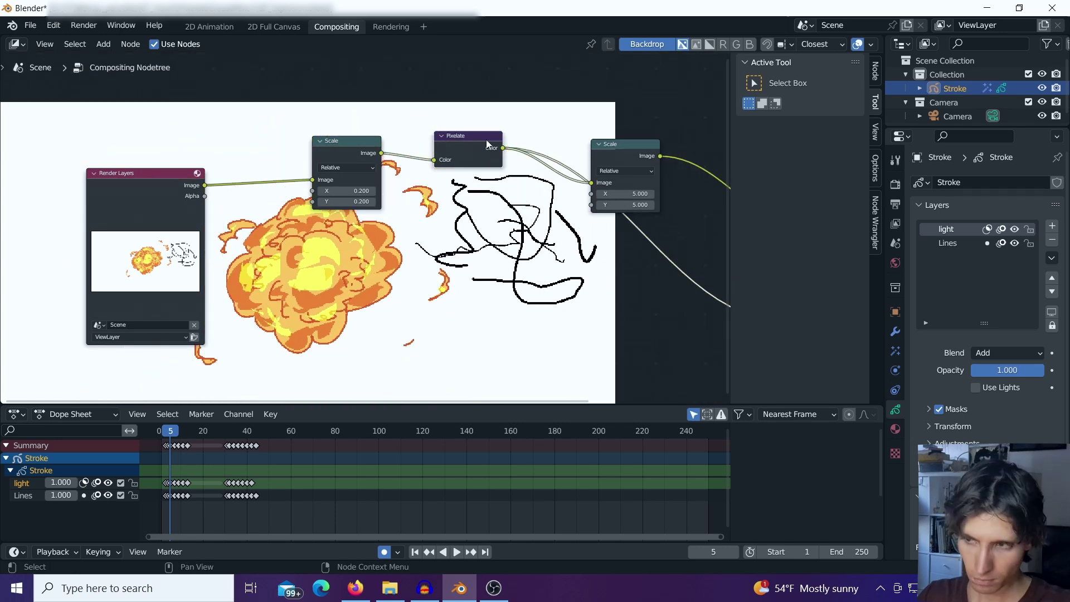
{"action": "left_click_drag", "start_coordinate": [486, 140], "coordinate": [486, 141]}
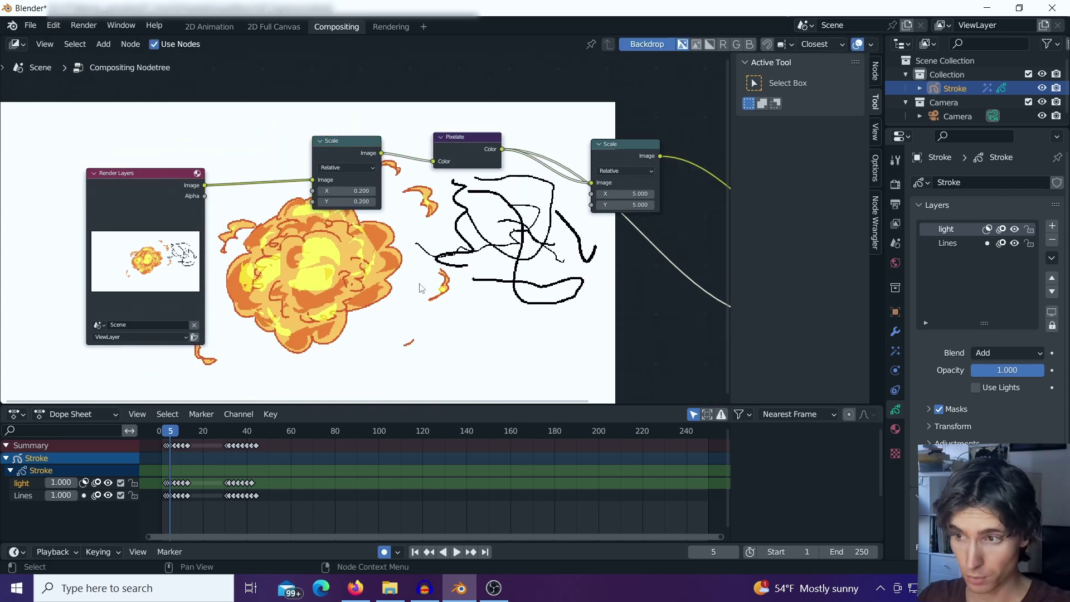
Step: Preview the second Scale node's output and compare the image with the Pixelate node muted and unmuted
{"action": "left_click", "coordinate": [624, 147], "text": "ctrl+shift"}
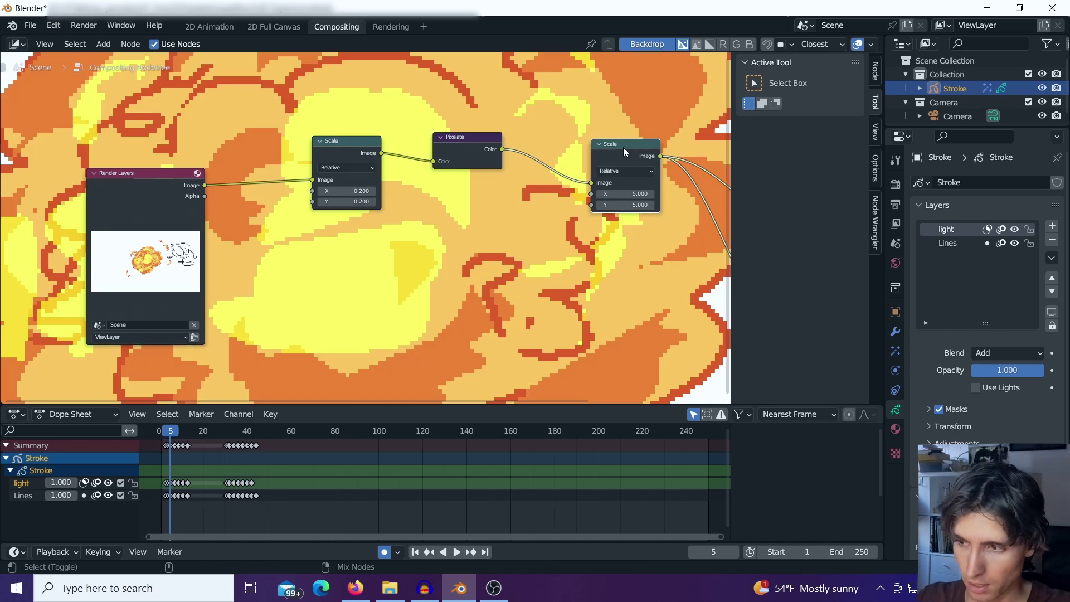
{"action": "left_click", "coordinate": [476, 142]}
{"action": "key", "text": "m"}
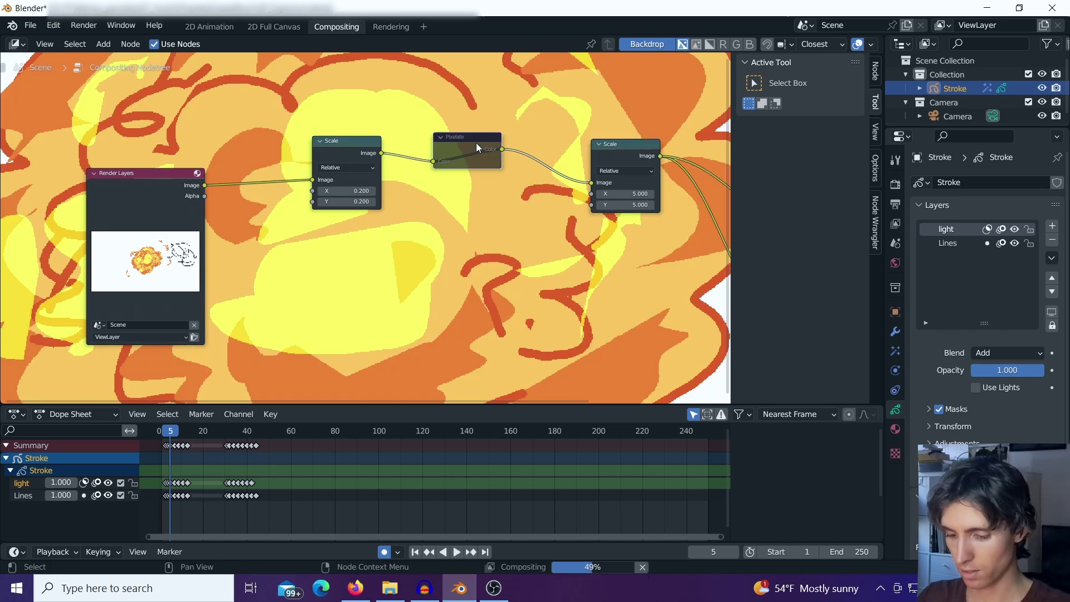
{"action": "left_click_drag", "start_coordinate": [634, 158], "coordinate": [652, 153]}
{"action": "middle_click_drag", "start_coordinate": [634, 222], "coordinate": [598, 216]}
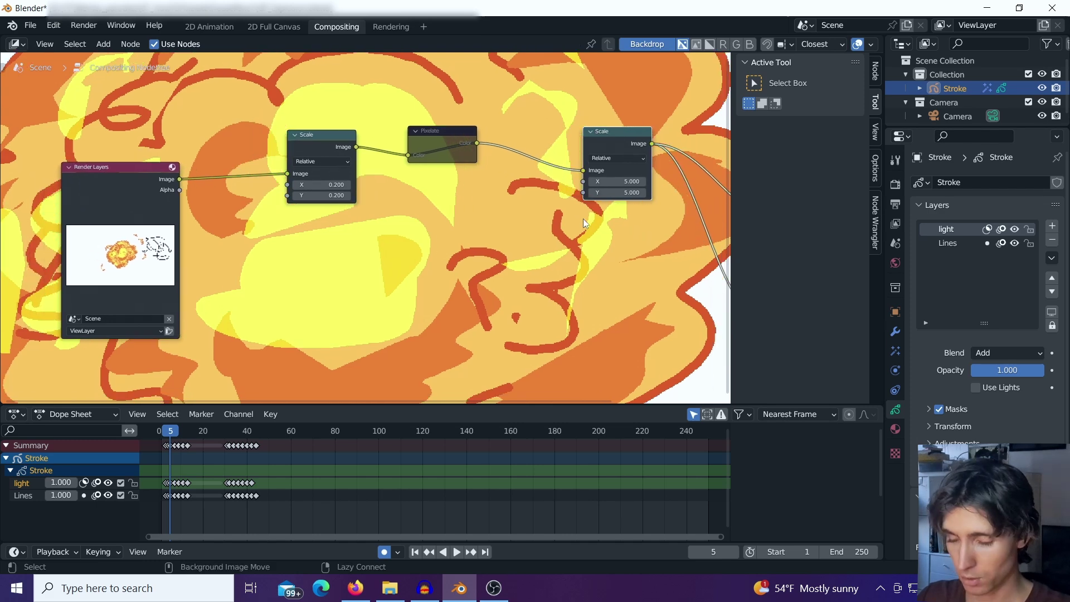
{"action": "left_click", "coordinate": [466, 133]}
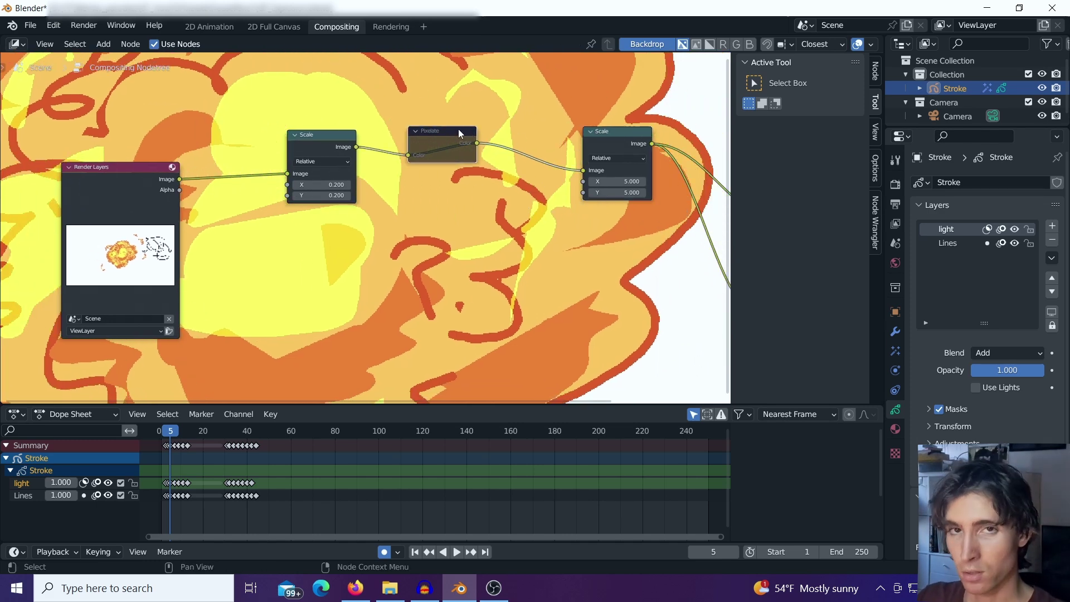
{"action": "key", "text": "m"}
{"action": "scroll", "coordinate": [574, 234], "scroll_direction": "down", "scroll_amount": 4}
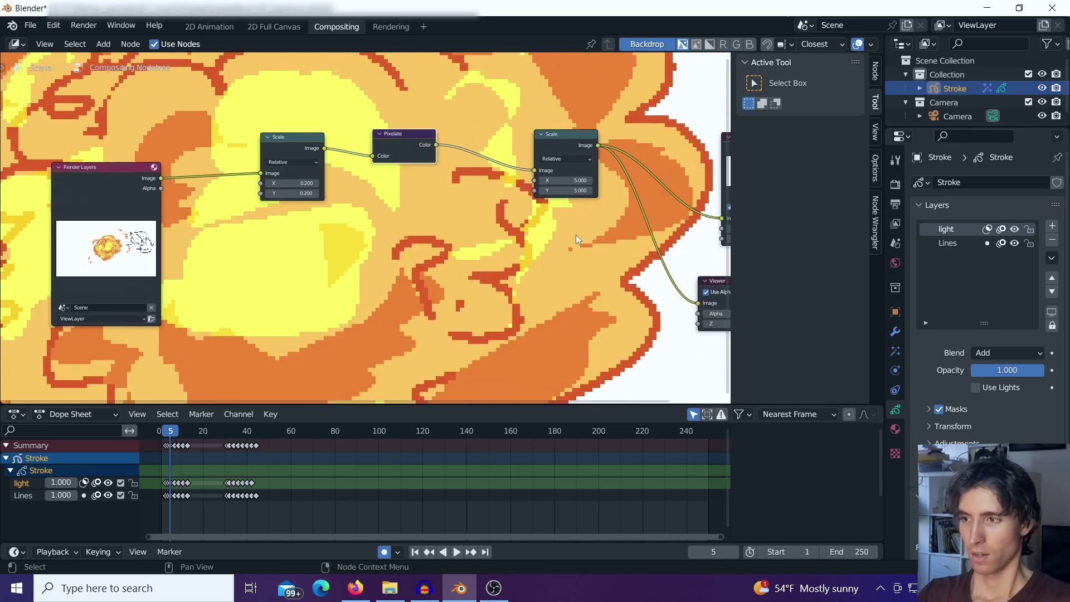
Step: In the 2D Animation workspace, disable the viewport compositor for comparison and set it back to Always
{"action": "left_click", "coordinate": [215, 27]}
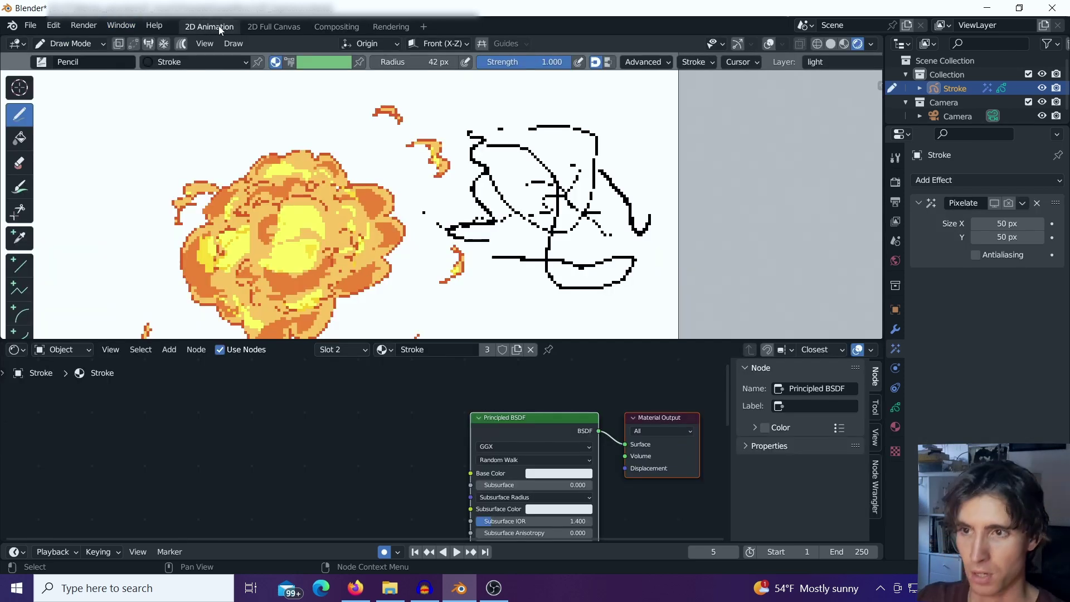
{"action": "left_click", "coordinate": [871, 44]}
{"action": "left_click", "coordinate": [835, 208]}
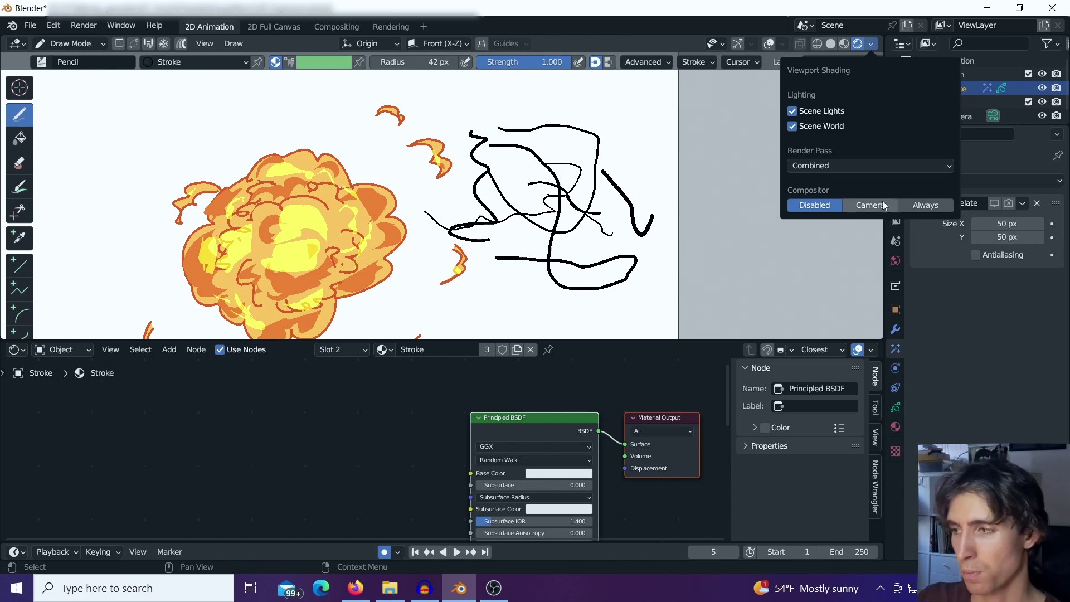
{"action": "left_click", "coordinate": [929, 205]}
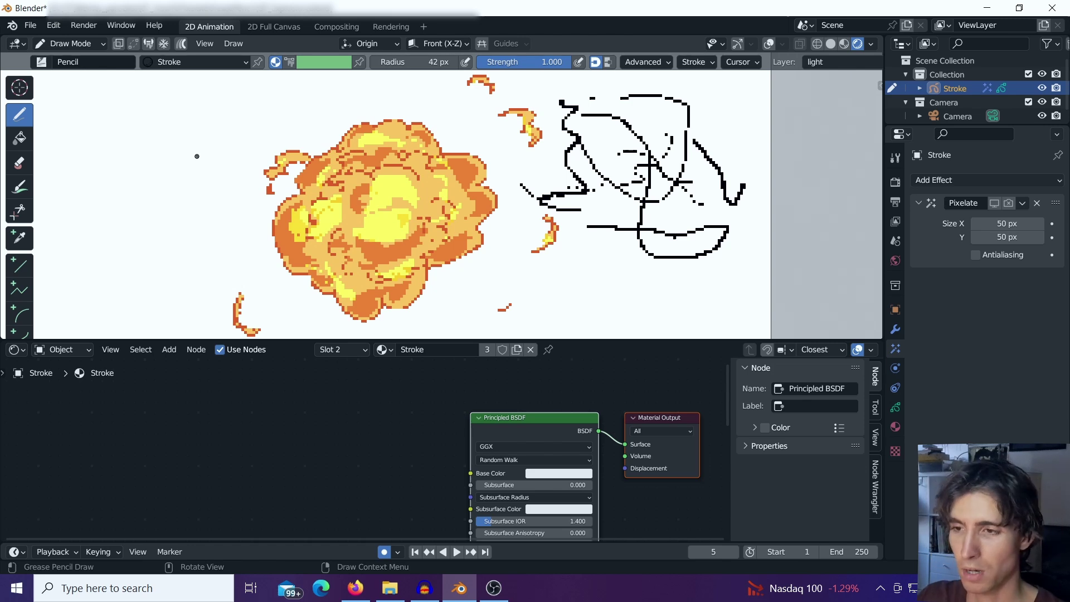
Step: Make the Lines layer active and draw a wavy freehand stroke in the empty area left of the explosion
{"action": "left_click", "coordinate": [895, 408]}
{"action": "left_click", "coordinate": [947, 241]}
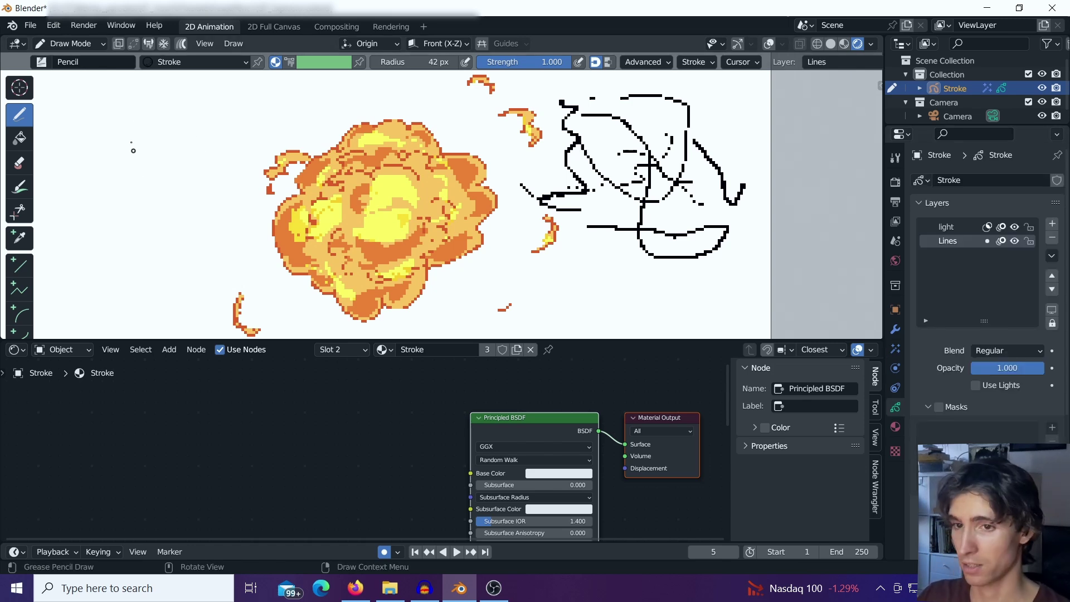
{"action": "mouse_move", "coordinate": [147, 142]}
{"action": "left_mouse_down"}
{"action": "mouse_move", "coordinate": [165, 183]}
{"action": "mouse_move", "coordinate": [137, 219]}
{"action": "mouse_move", "coordinate": [181, 253]}
{"action": "mouse_move", "coordinate": [238, 277]}
{"action": "left_mouse_up"}
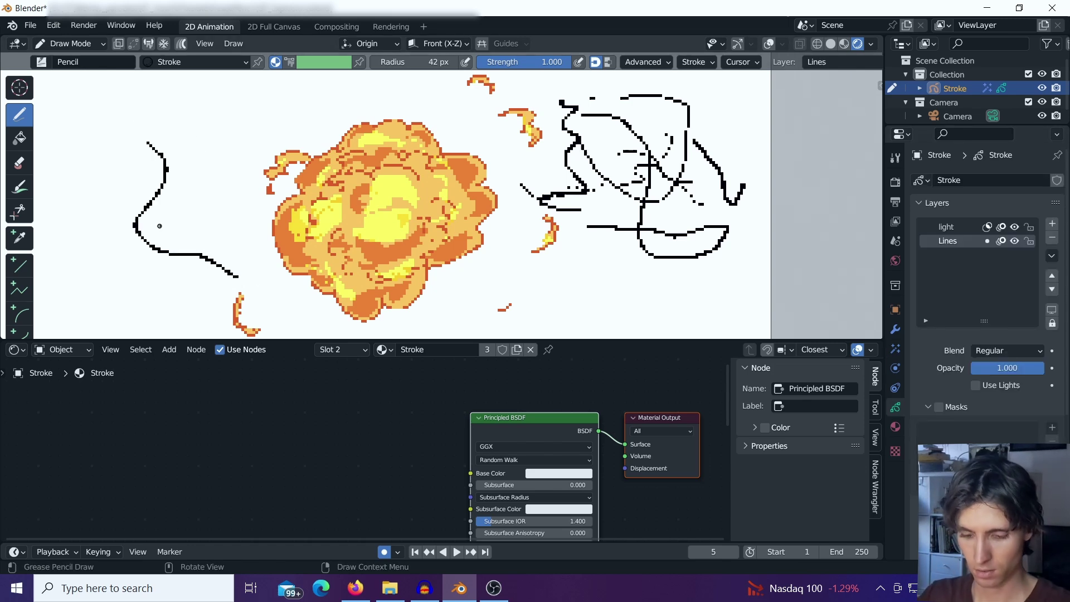
{"action": "scroll", "coordinate": [624, 135], "scroll_direction": "down", "scroll_amount": 1}
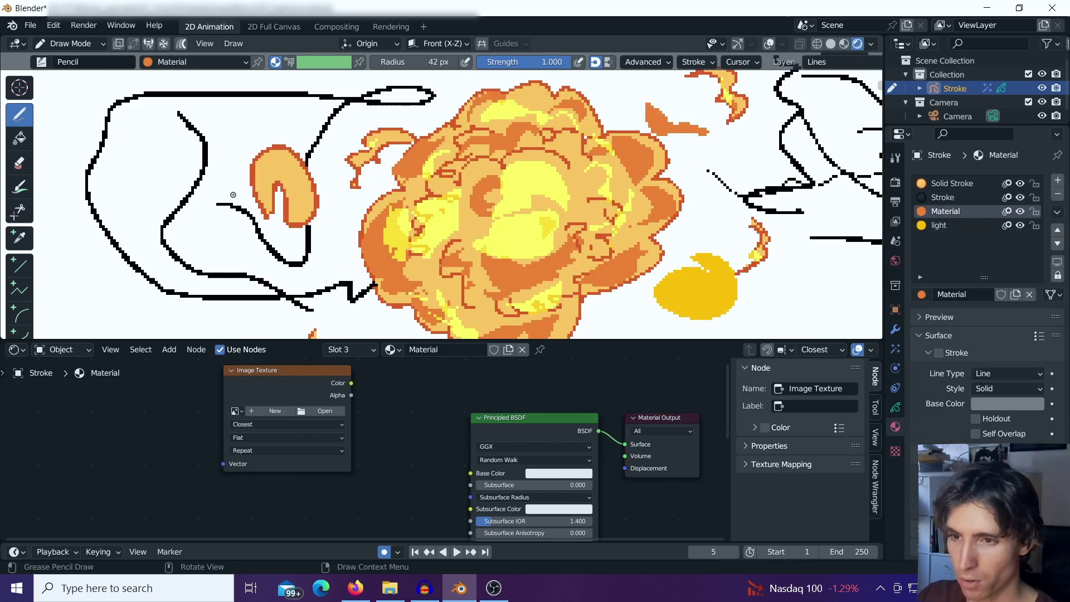
Step: Draw a small filled orange patch with the Material material inside the black outline left of the explosion
{"action": "left_click_drag", "start_coordinate": [128, 158], "coordinate": [132, 162]}
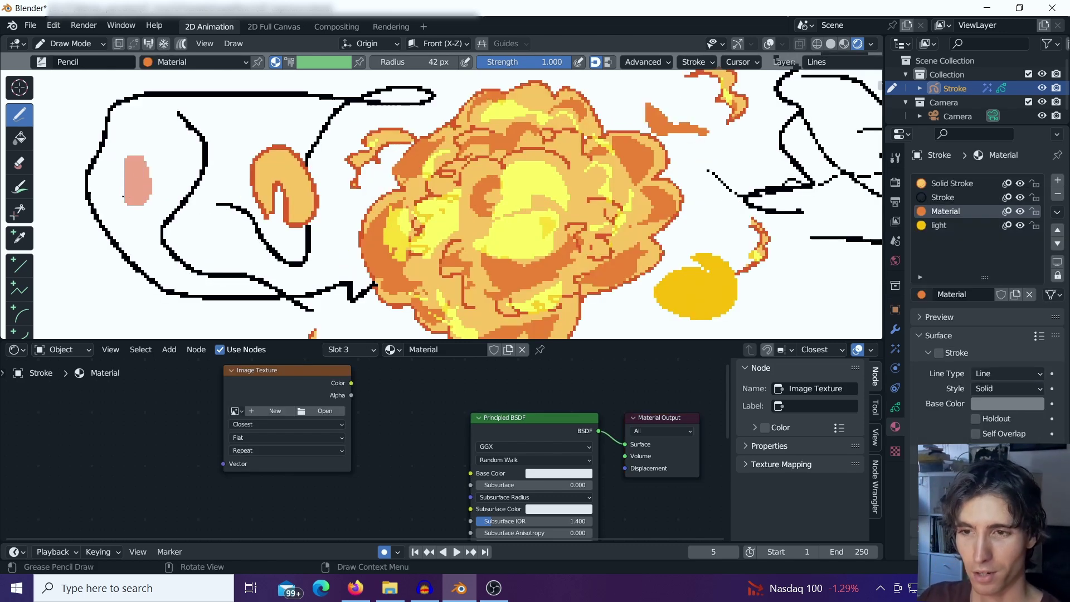
{"action": "scroll", "coordinate": [245, 193], "scroll_direction": "down", "scroll_amount": 3}
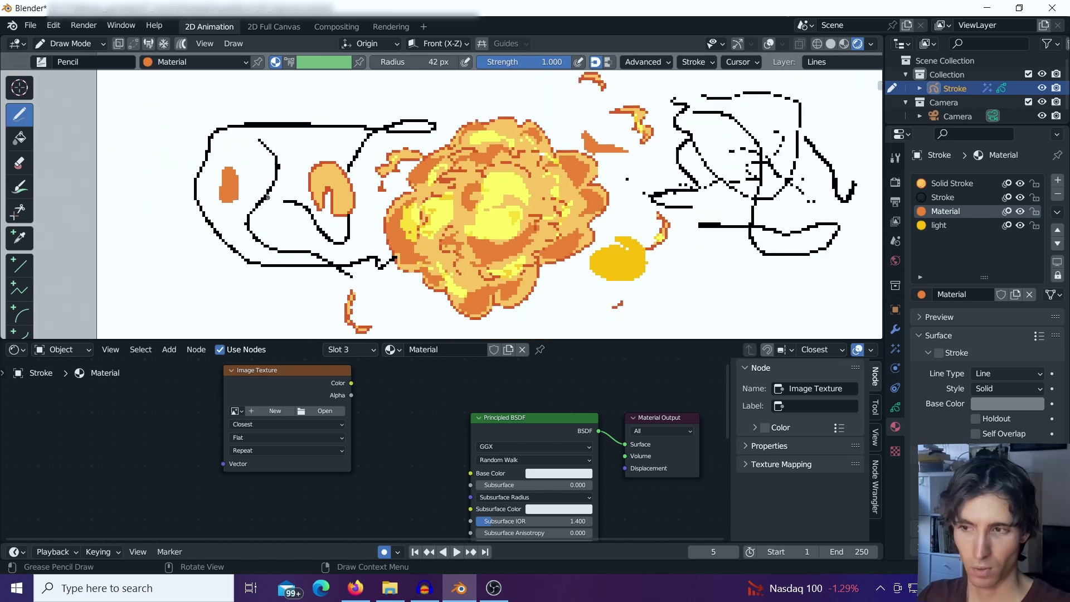
{"action": "scroll", "coordinate": [340, 201], "scroll_direction": "up", "scroll_amount": 2}
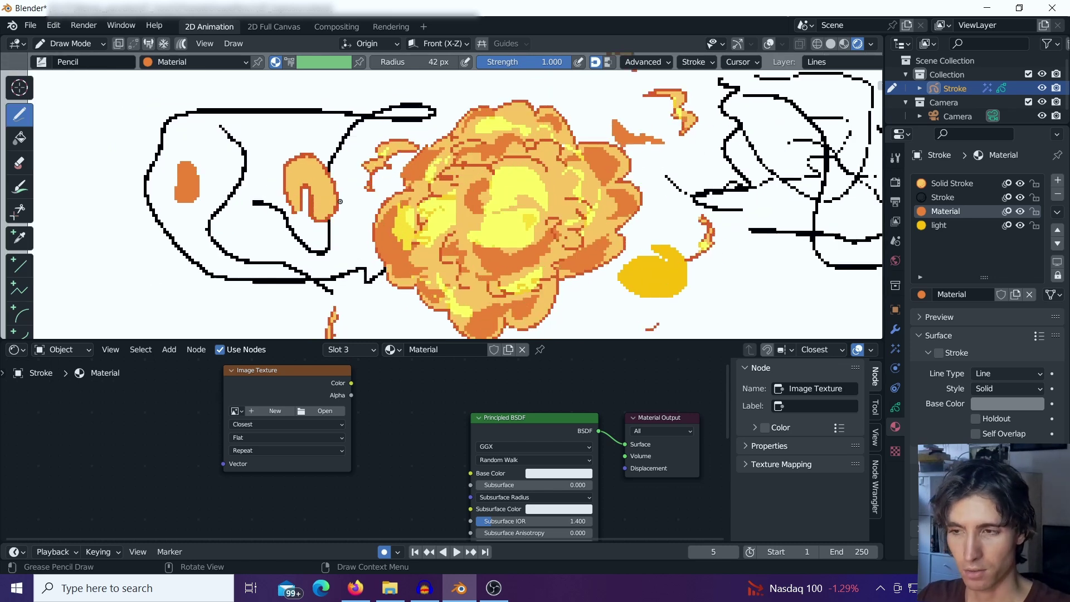
{"action": "scroll", "coordinate": [663, 233], "scroll_direction": "down", "scroll_amount": 1}
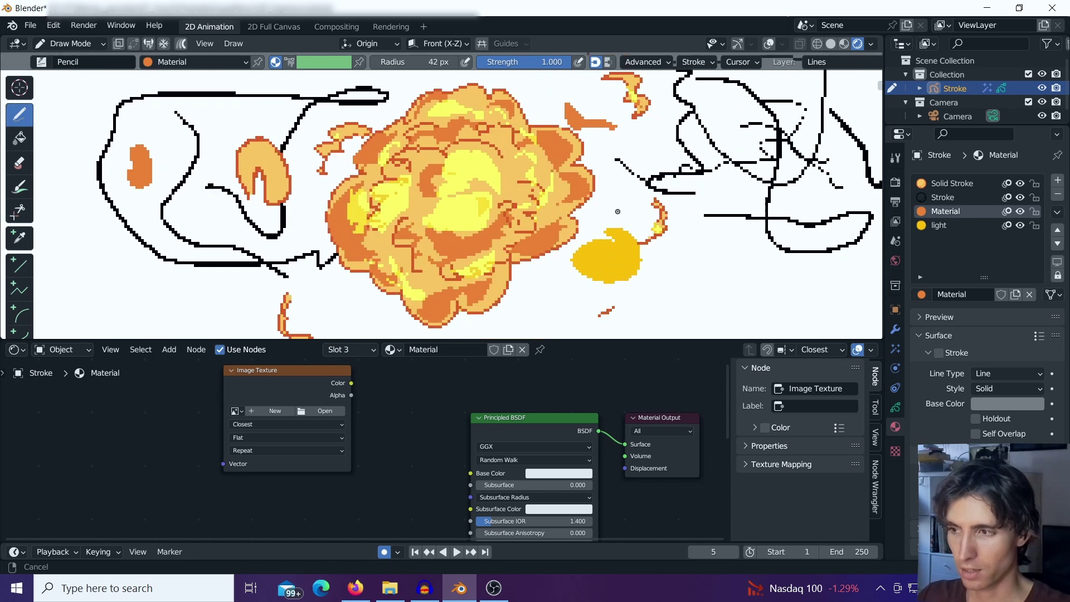
{"action": "scroll", "coordinate": [617, 201], "scroll_direction": "down", "scroll_amount": 1}
{"action": "scroll", "coordinate": [617, 200], "scroll_direction": "up", "scroll_amount": 1}
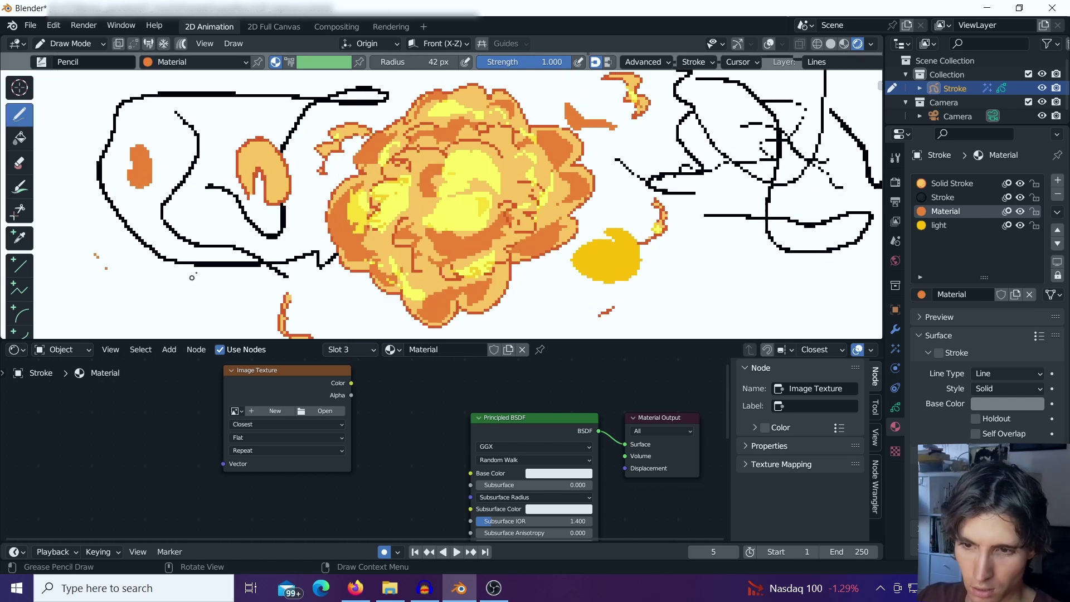
Step: Set the Pencil radius to 65 px and draw a wide, flat orange shape below the left black outline
{"action": "key", "text": "f"}
{"action": "left_click", "coordinate": [170, 283]}
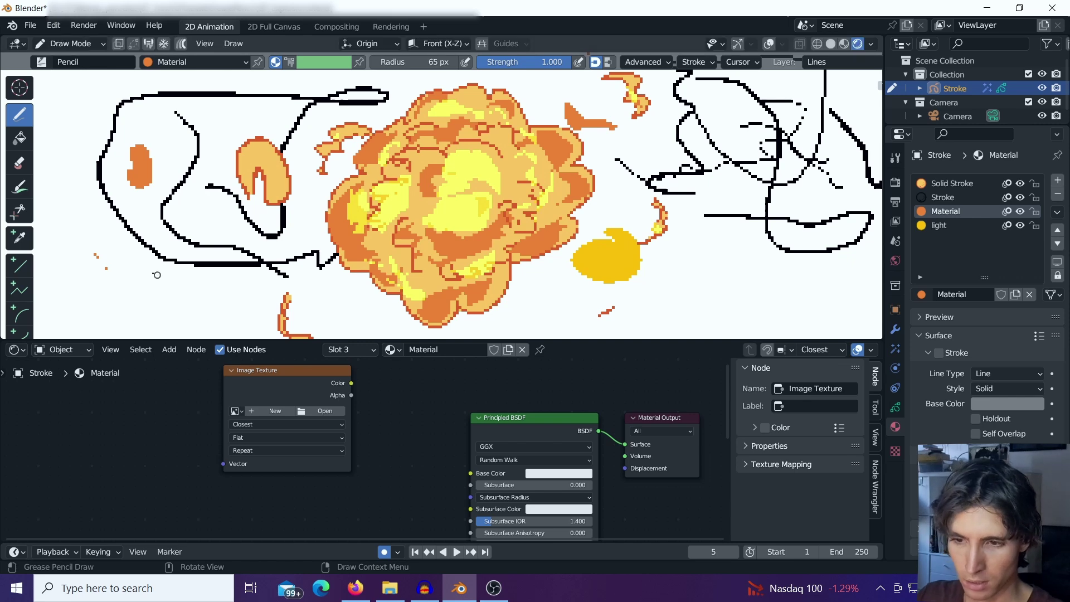
{"action": "left_click_drag", "start_coordinate": [146, 275], "coordinate": [255, 295]}
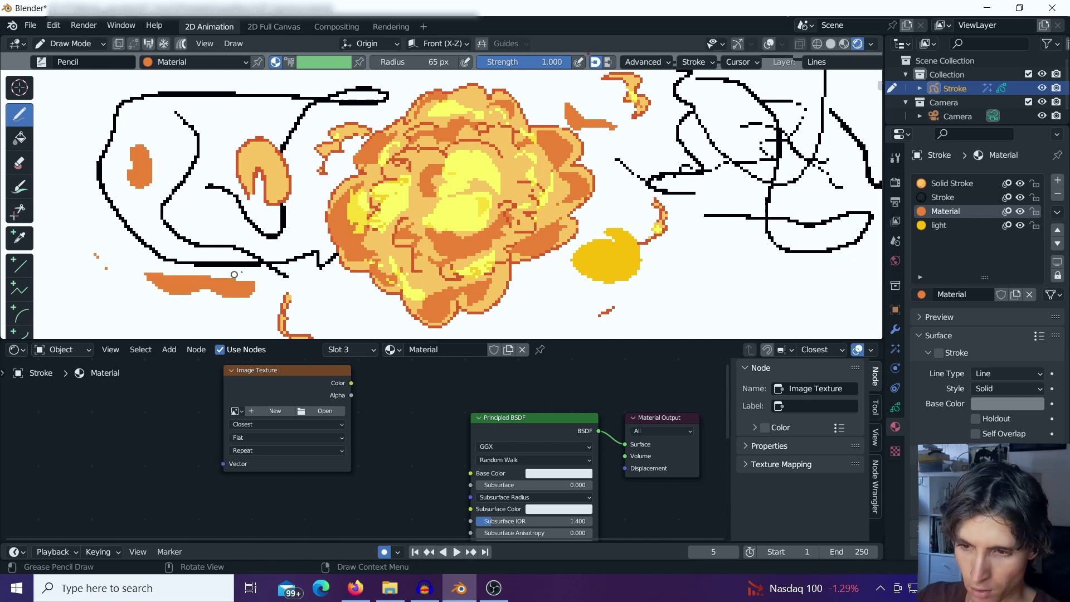
Step: Make the Stroke material active and draw a short horizontal black line to the lower right of the explosion
{"action": "left_click", "coordinate": [943, 197]}
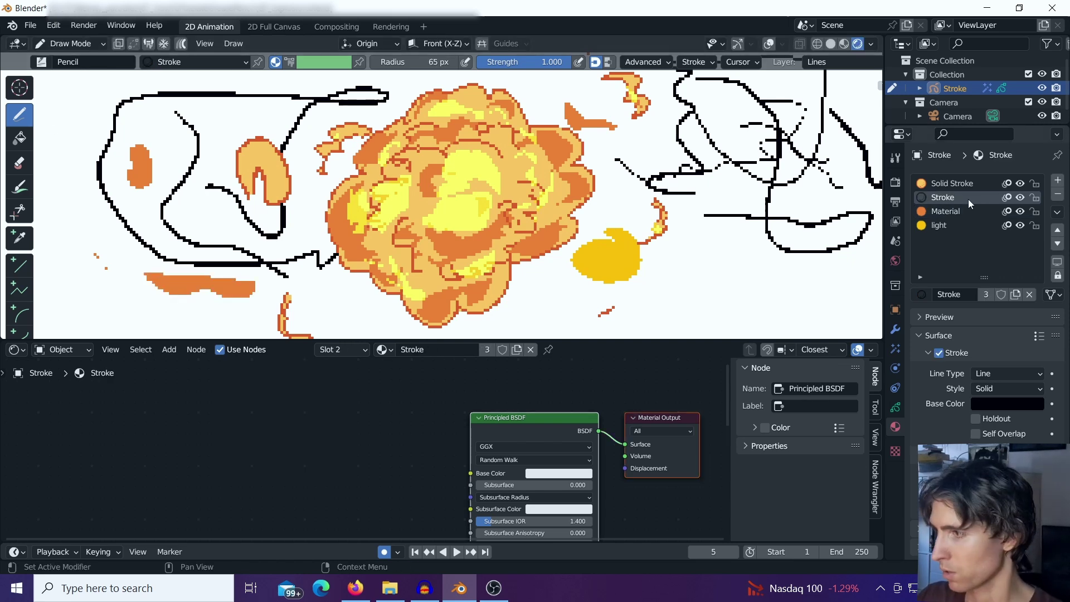
{"action": "left_click_drag", "start_coordinate": [747, 301], "coordinate": [657, 297]}
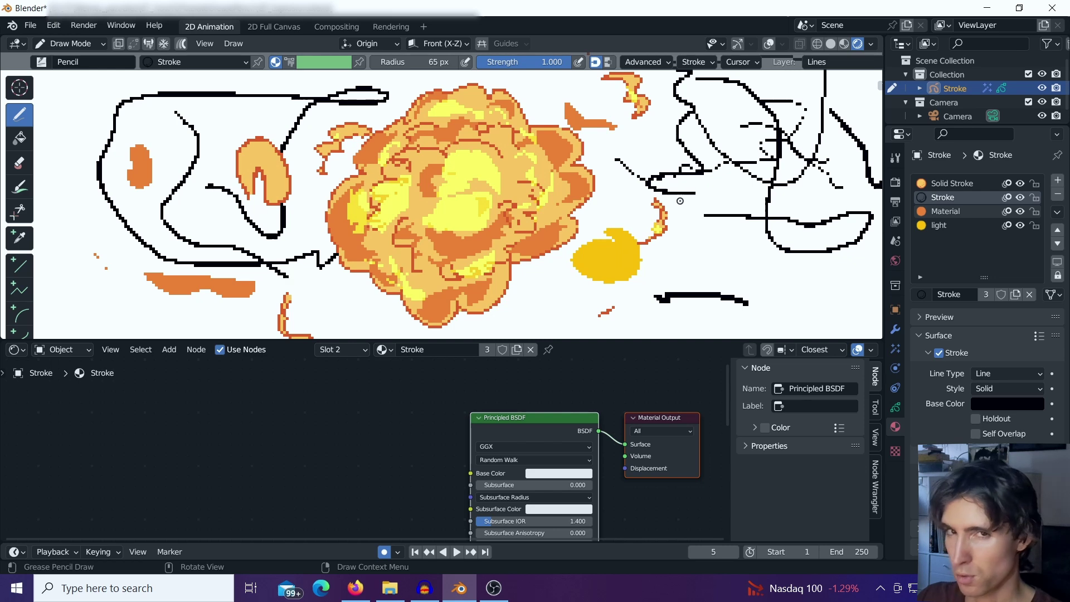
Step: Examine how the pixelation of the drawing changes between the whole camera frame and a close-up of the explosion
{"action": "scroll", "coordinate": [679, 199], "scroll_direction": "down", "scroll_amount": 5}
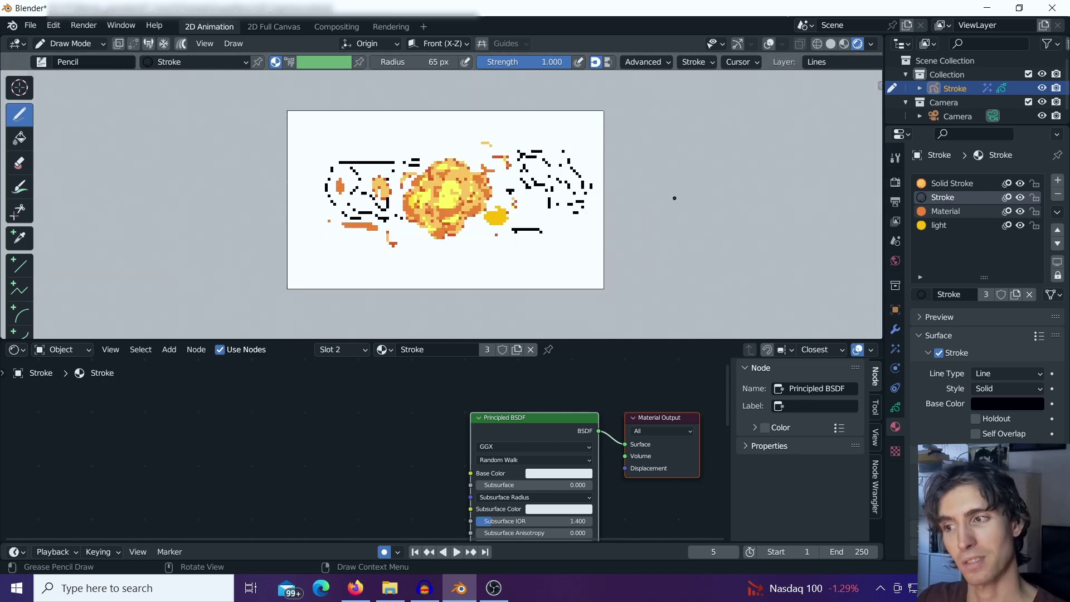
{"action": "scroll", "coordinate": [674, 197], "scroll_direction": "down", "scroll_amount": 4}
{"action": "scroll", "coordinate": [675, 198], "scroll_direction": "up", "scroll_amount": 3}
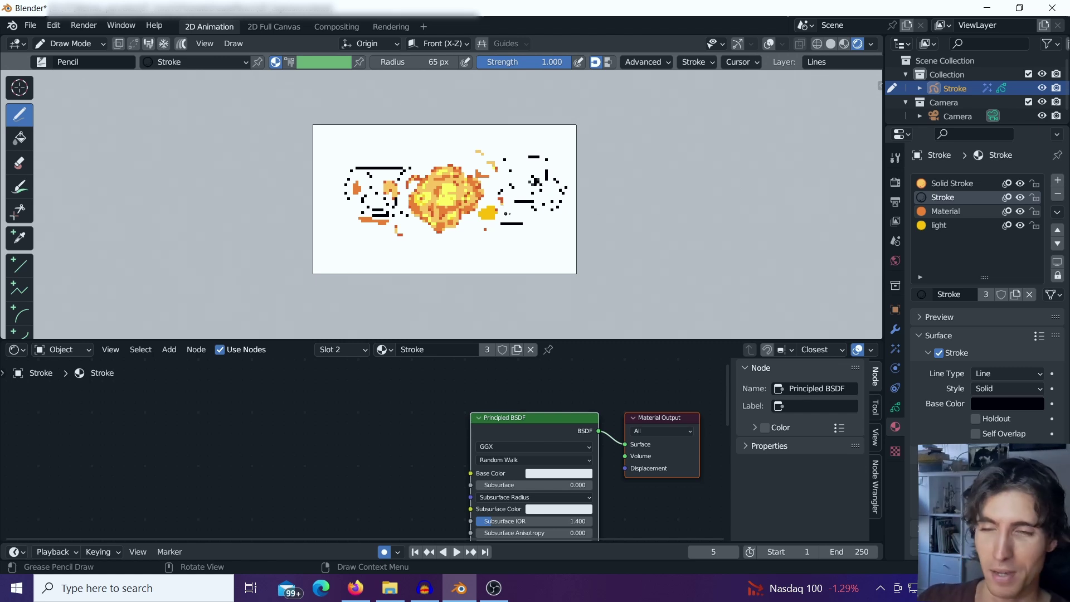
{"action": "scroll", "coordinate": [505, 213], "scroll_direction": "down", "scroll_amount": 3}
{"action": "scroll", "coordinate": [537, 214], "scroll_direction": "down", "scroll_amount": 1}
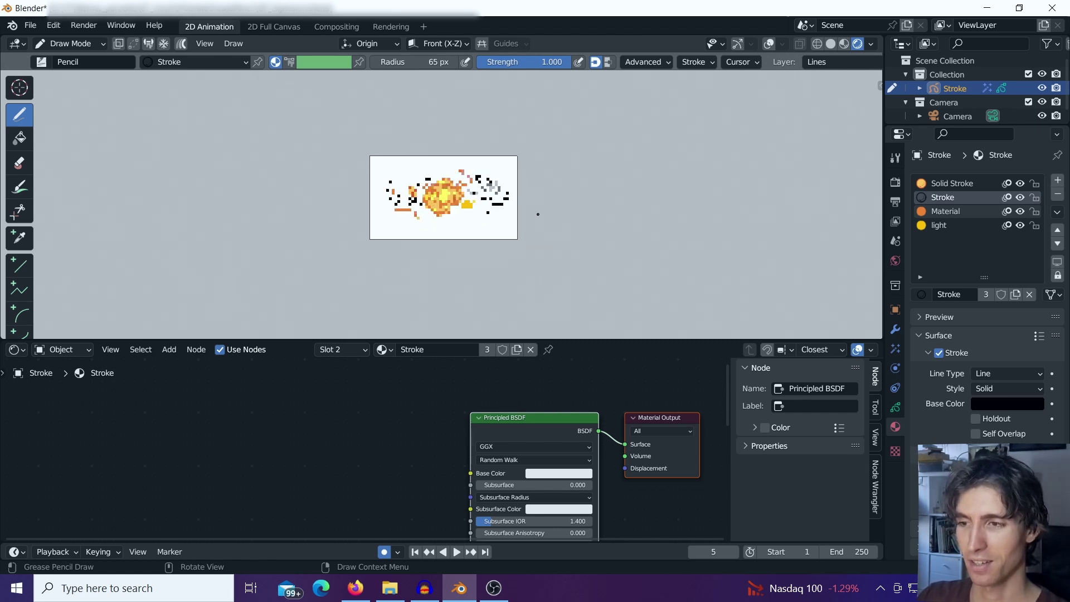
{"action": "scroll", "coordinate": [538, 214], "scroll_direction": "up", "scroll_amount": 4}
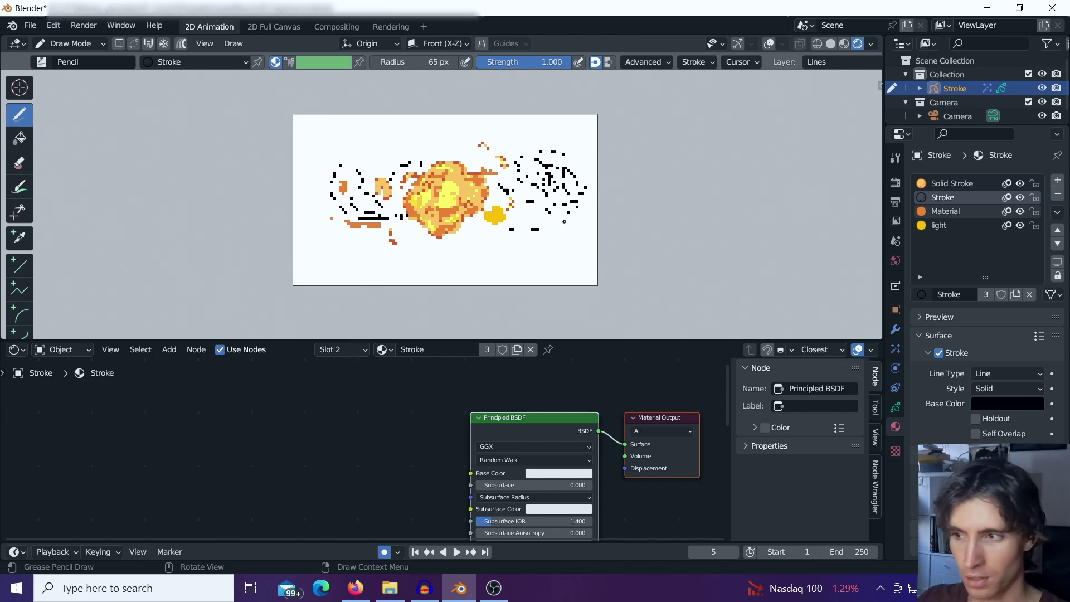
{"action": "scroll", "coordinate": [564, 222], "scroll_direction": "up", "scroll_amount": 6}
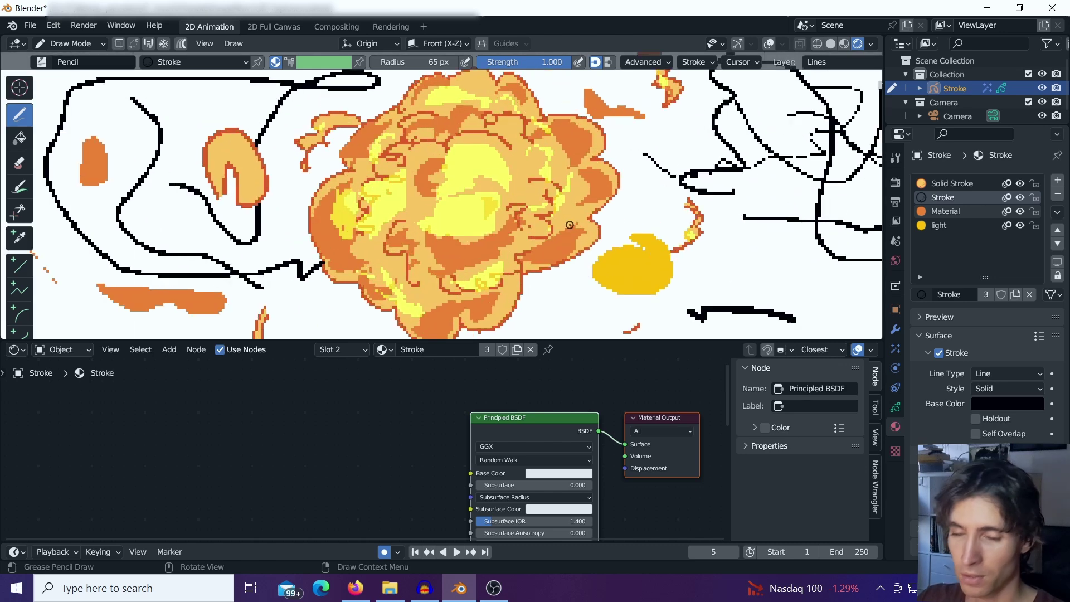
{"action": "scroll", "coordinate": [424, 237], "scroll_direction": "up", "scroll_amount": 4}
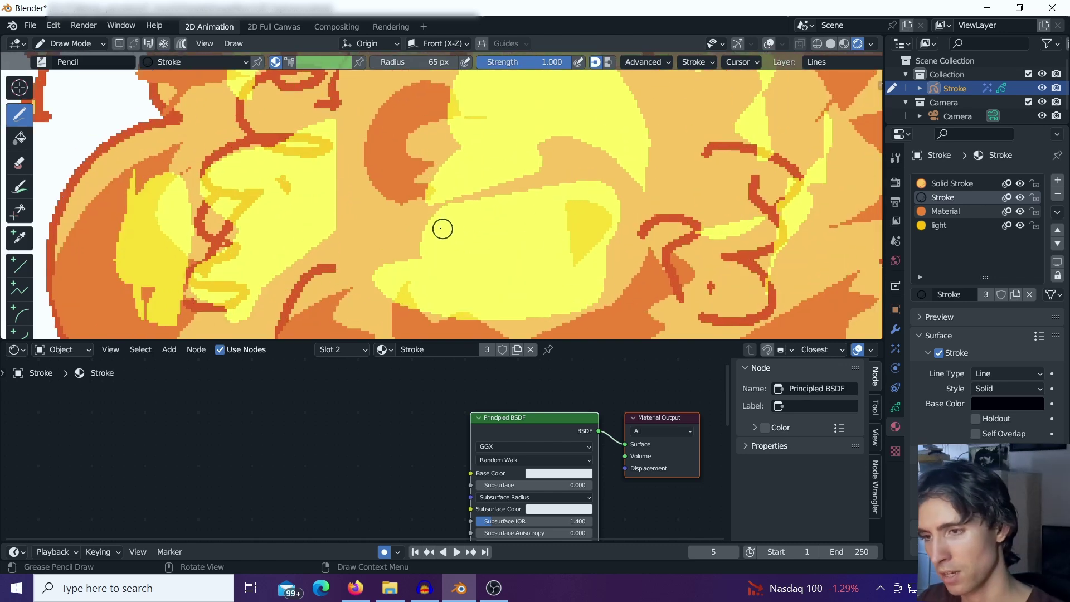
{"action": "scroll", "coordinate": [440, 231], "scroll_direction": "up", "scroll_amount": 1}
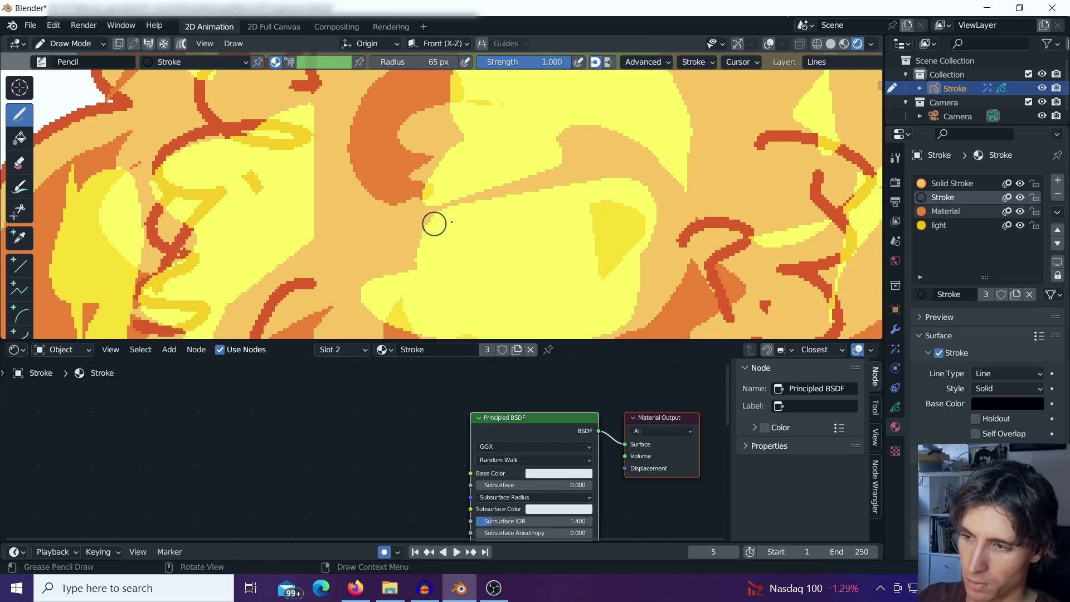
Step: Look at the compositing node setup, return to the 2D Animation workspace, and compare the pixelated drawing at several zoom levels
{"action": "left_click", "coordinate": [324, 26]}
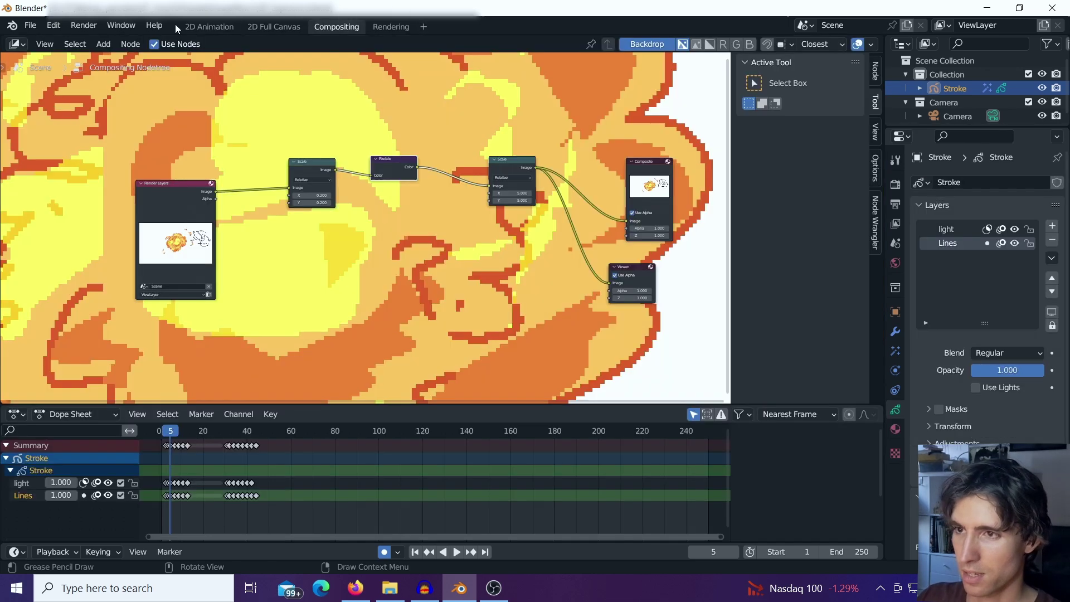
{"action": "left_click", "coordinate": [206, 28]}
{"action": "scroll", "coordinate": [424, 155], "scroll_direction": "down", "scroll_amount": 10}
{"action": "scroll", "coordinate": [425, 155], "scroll_direction": "up", "scroll_amount": 1}
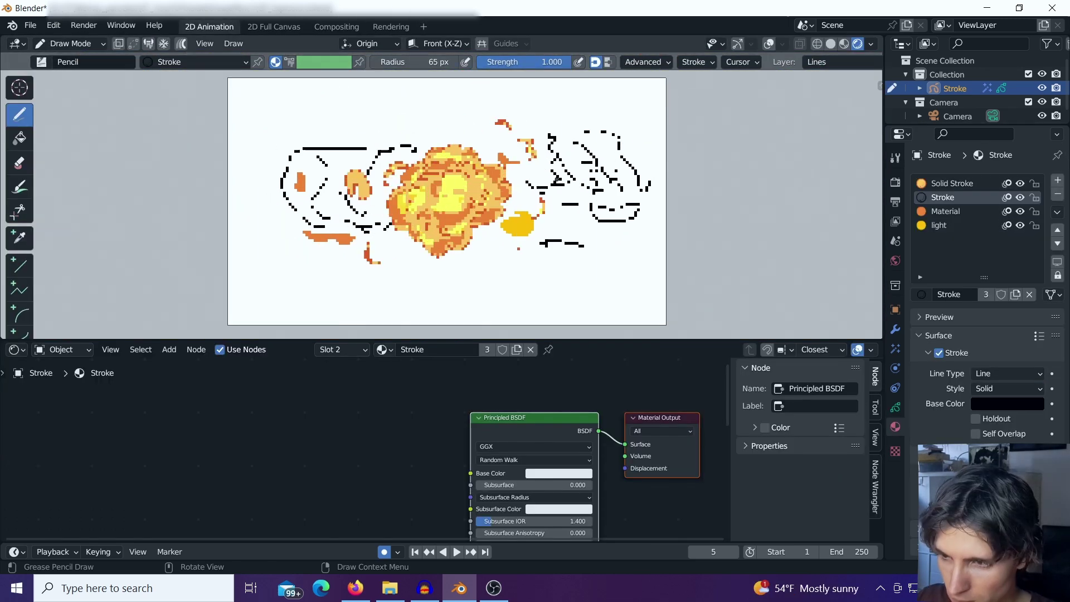
{"action": "scroll", "coordinate": [442, 197], "scroll_direction": "down", "scroll_amount": 1}
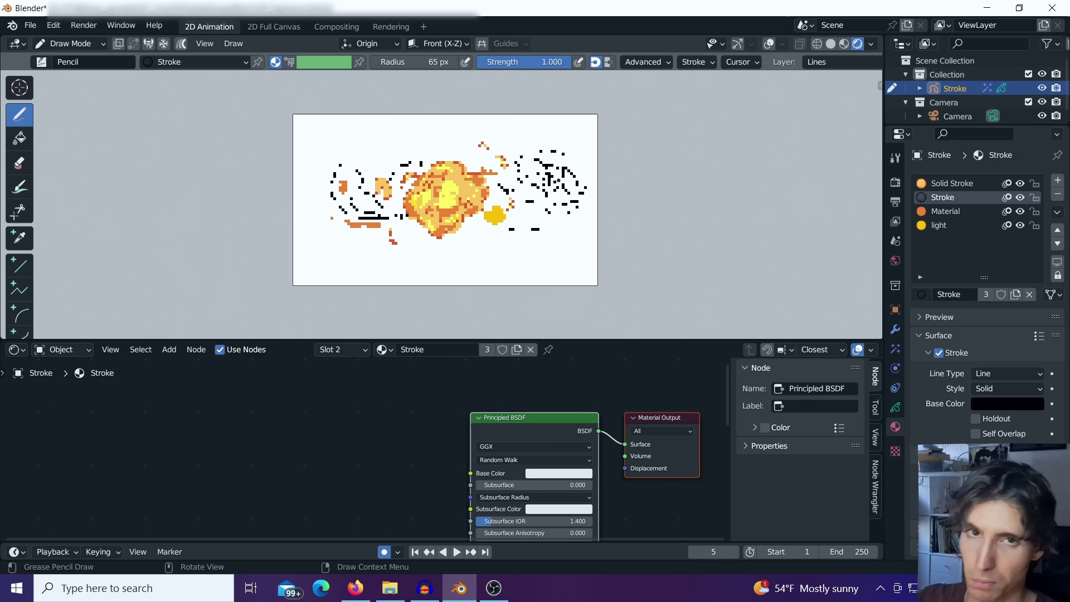
{"action": "scroll", "coordinate": [558, 179], "scroll_direction": "down", "scroll_amount": 1}
{"action": "scroll", "coordinate": [557, 180], "scroll_direction": "up", "scroll_amount": 2}
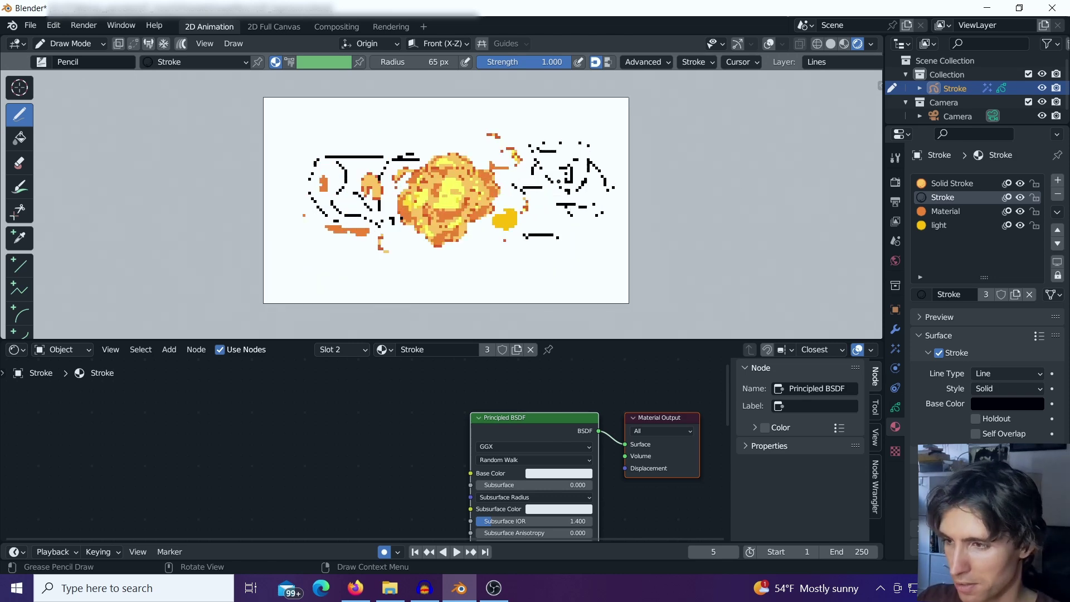
{"action": "scroll", "coordinate": [558, 182], "scroll_direction": "up", "scroll_amount": 2}
{"action": "scroll", "coordinate": [560, 182], "scroll_direction": "up", "scroll_amount": 3}
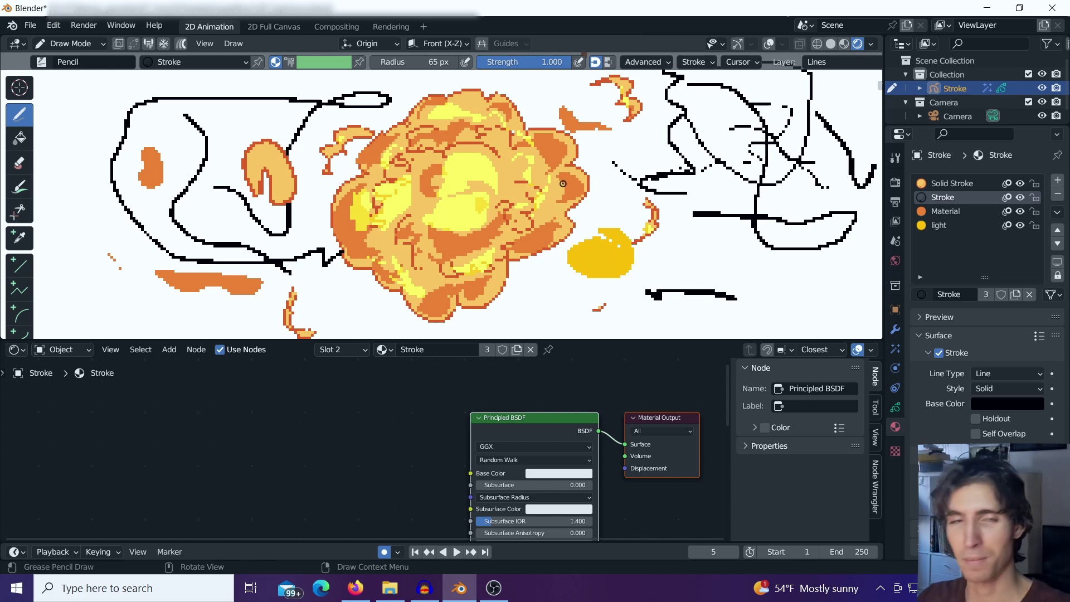
Step: Enable the Pixelate visual effect of the Stroke object for viewport and render, and set the viewport compositor to Disabled
{"action": "middle_click_drag", "start_coordinate": [627, 182], "coordinate": [581, 220], "text": "shift"}
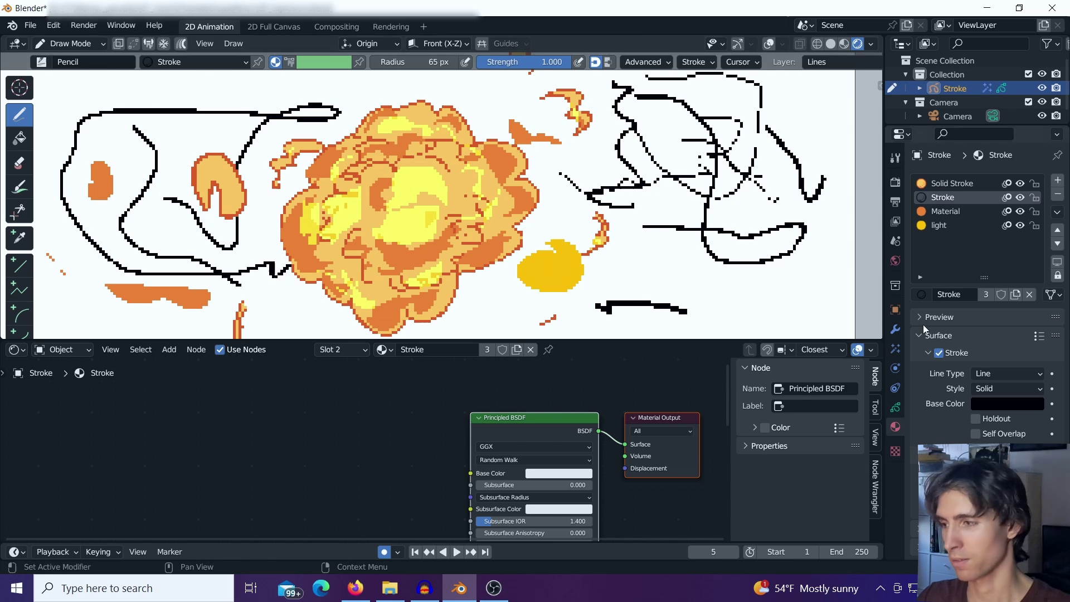
{"action": "left_click", "coordinate": [895, 349]}
{"action": "left_click", "coordinate": [994, 203]}
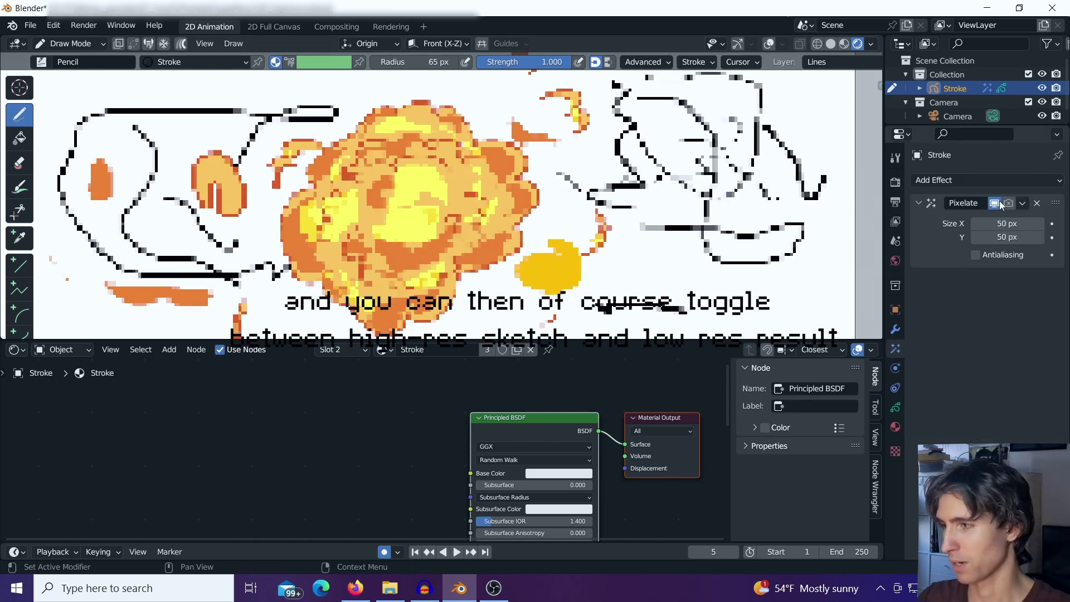
{"action": "left_click", "coordinate": [1008, 203]}
{"action": "left_click", "coordinate": [871, 44]}
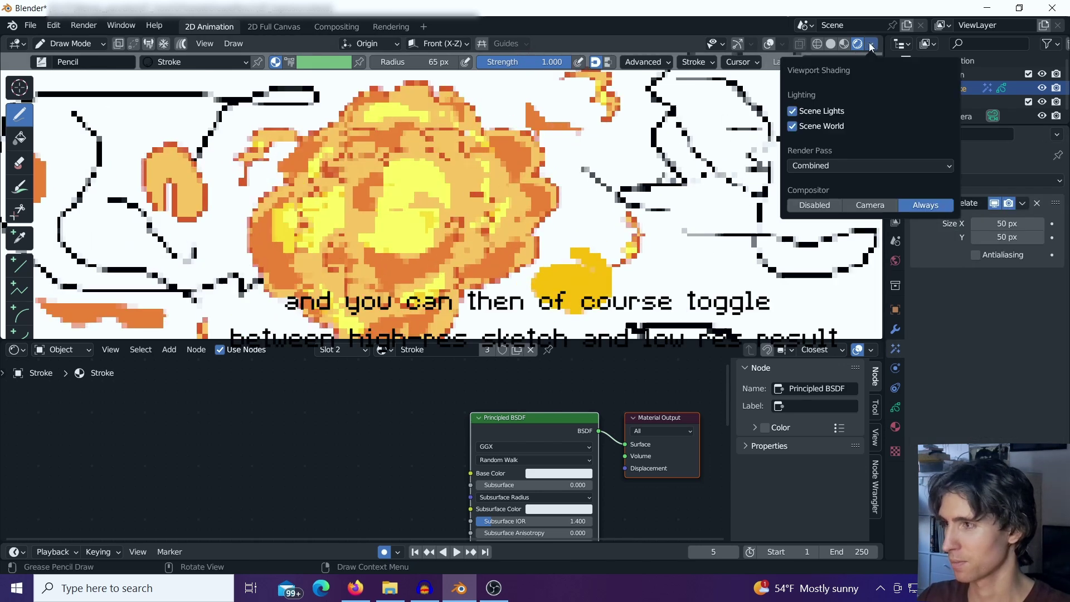
{"action": "left_click", "coordinate": [807, 206]}
Step: Examine the Pixelate effect on the explosion and black lines from different angles and zoom levels
{"action": "scroll", "coordinate": [656, 198], "scroll_direction": "up", "scroll_amount": 3}
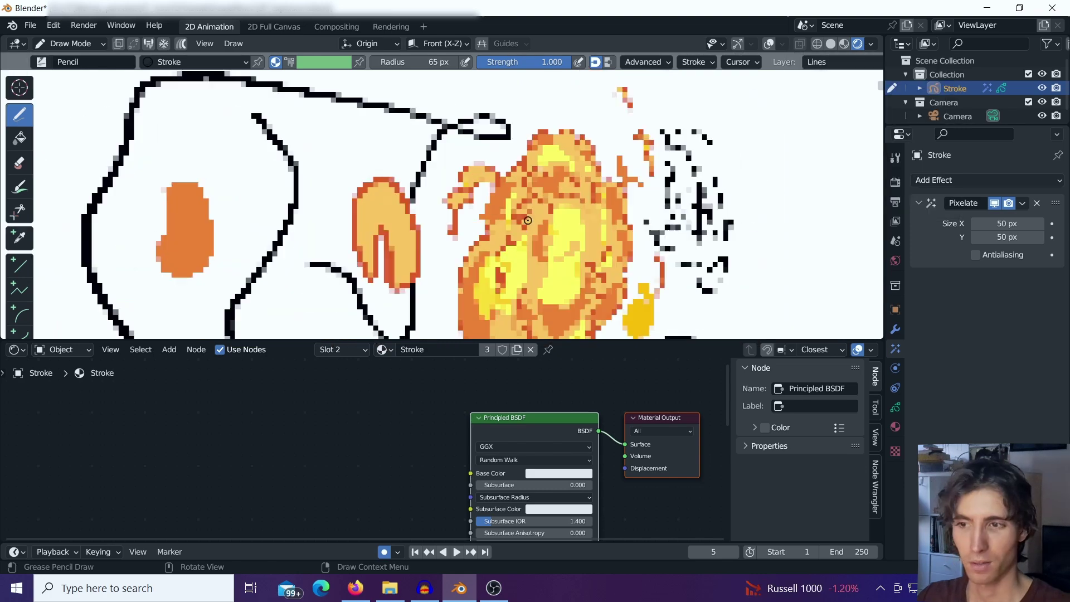
{"action": "middle_click_drag", "start_coordinate": [655, 198], "coordinate": [649, 240]}
{"action": "scroll", "coordinate": [532, 212], "scroll_direction": "up", "scroll_amount": 6}
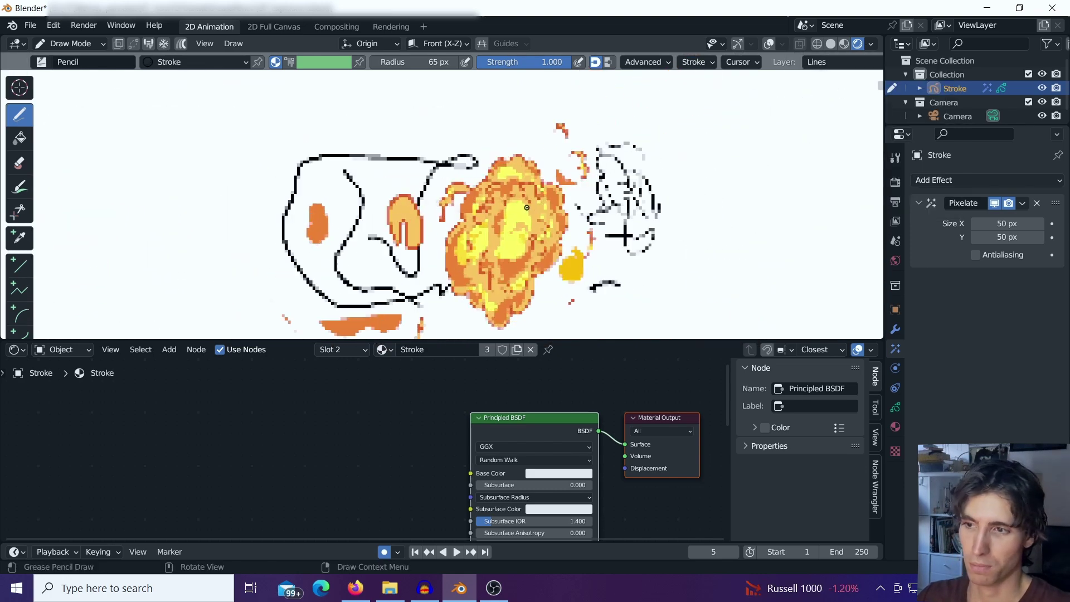
{"action": "scroll", "coordinate": [485, 207], "scroll_direction": "down", "scroll_amount": 5}
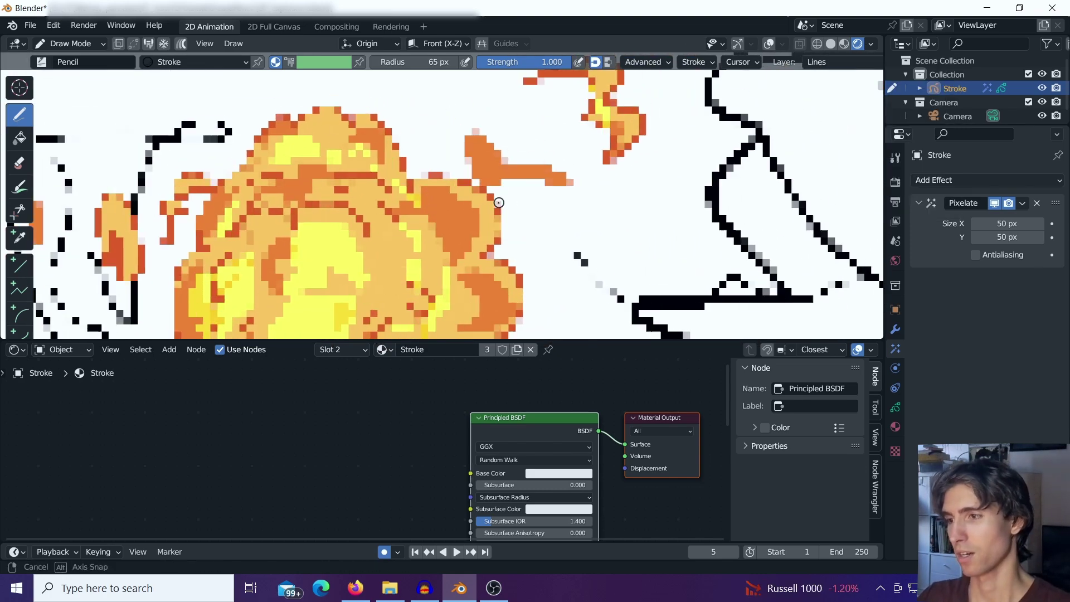
{"action": "scroll", "coordinate": [458, 201], "scroll_direction": "up", "scroll_amount": 5}
{"action": "scroll", "coordinate": [458, 201], "scroll_direction": "up", "scroll_amount": 4}
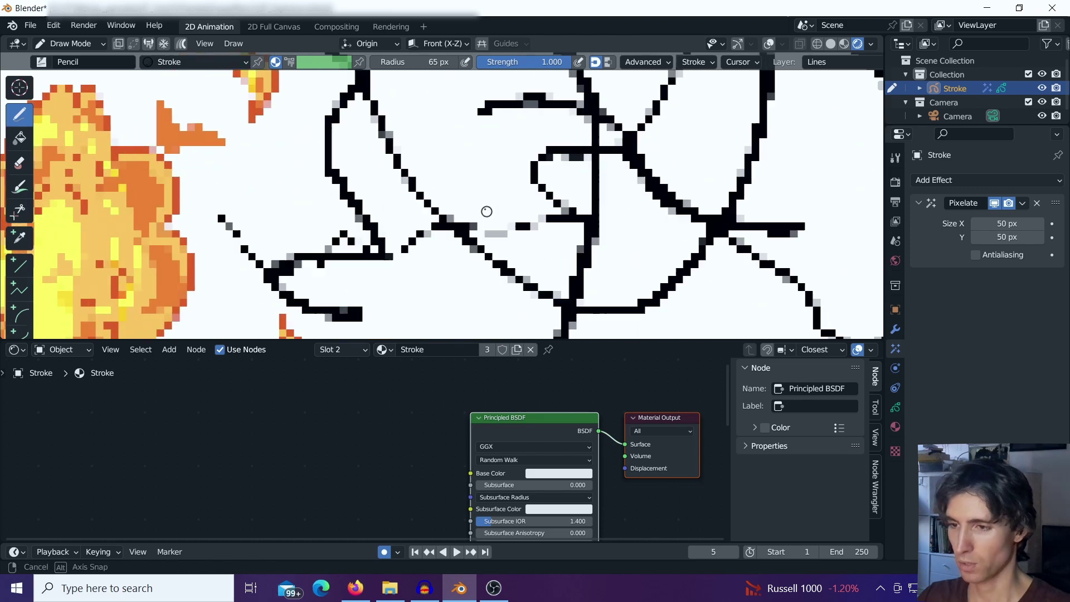
{"action": "scroll", "coordinate": [502, 223], "scroll_direction": "down", "scroll_amount": 5}
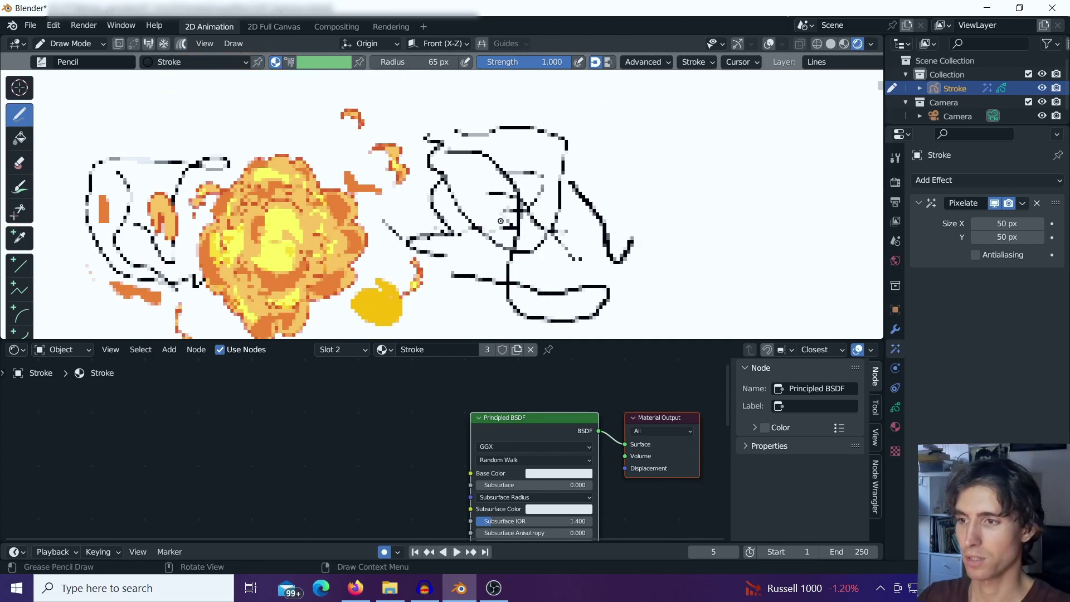
{"action": "scroll", "coordinate": [491, 198], "scroll_direction": "up", "scroll_amount": 5}
{"action": "middle_click_drag", "start_coordinate": [502, 195], "coordinate": [516, 208]}
{"action": "scroll", "coordinate": [516, 207], "scroll_direction": "down", "scroll_amount": 5}
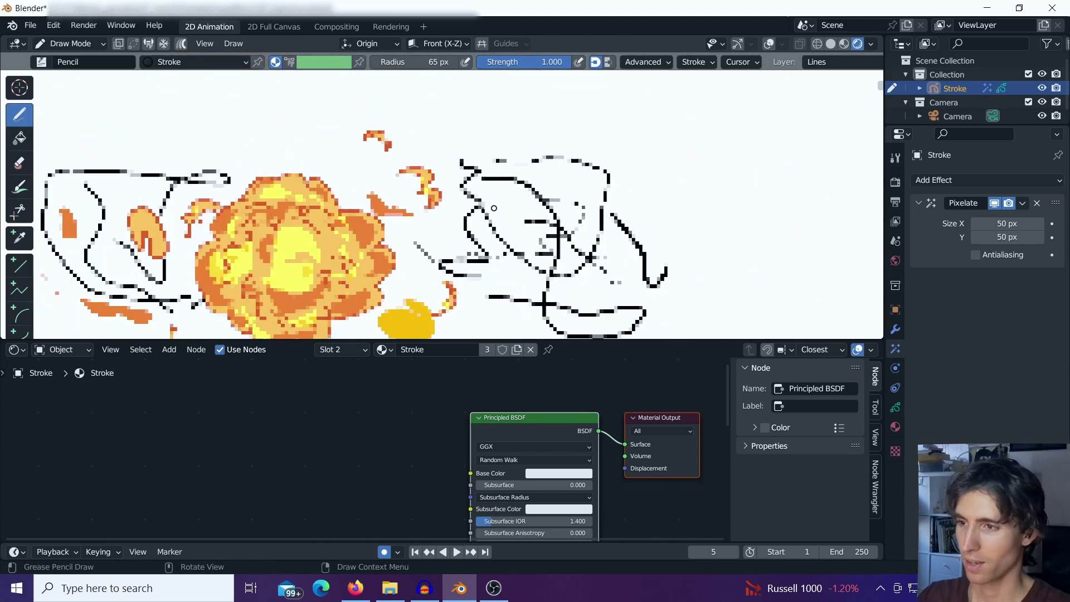
{"action": "scroll", "coordinate": [502, 196], "scroll_direction": "up", "scroll_amount": 5}
{"action": "scroll", "coordinate": [502, 196], "scroll_direction": "up", "scroll_amount": 5}
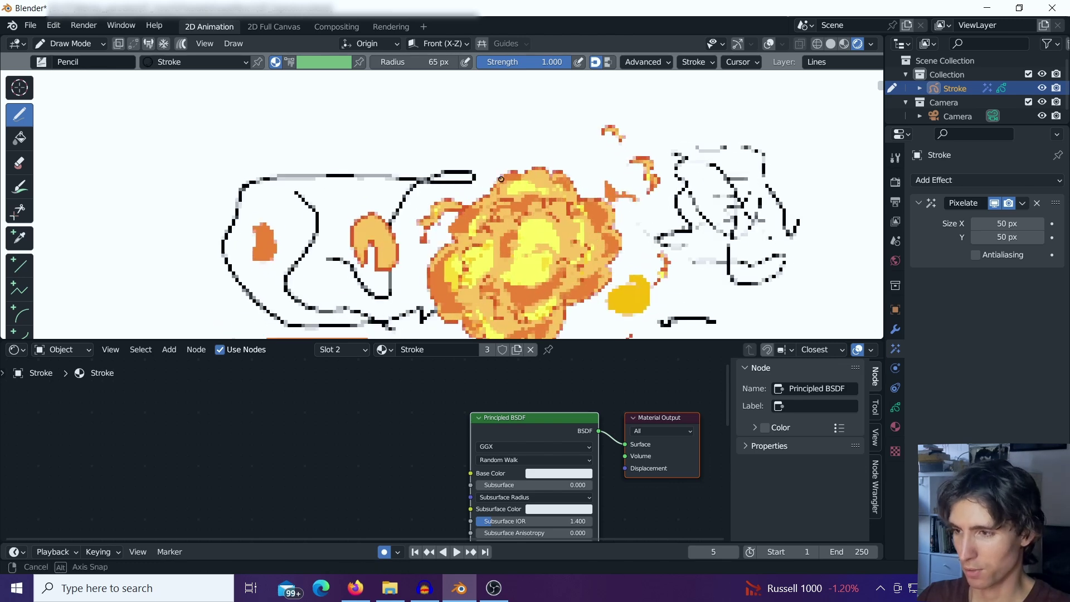